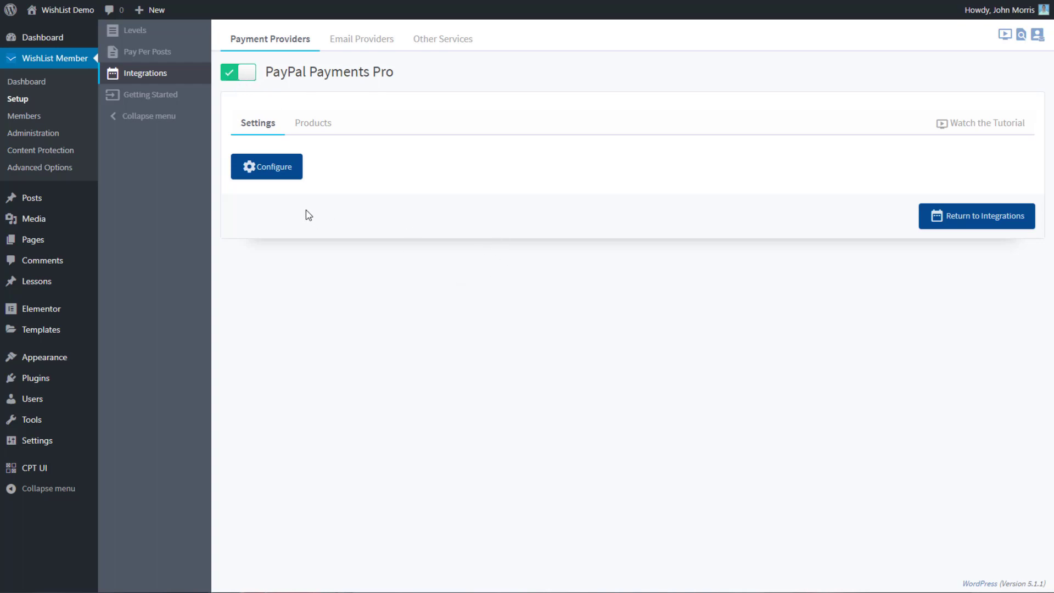
Open the PayPal Payments Pro configuration and review the credential fields offered by sandbox testing, leaving sandbox testing disabled.
{"action": "left_click", "coordinate": [278, 172]}
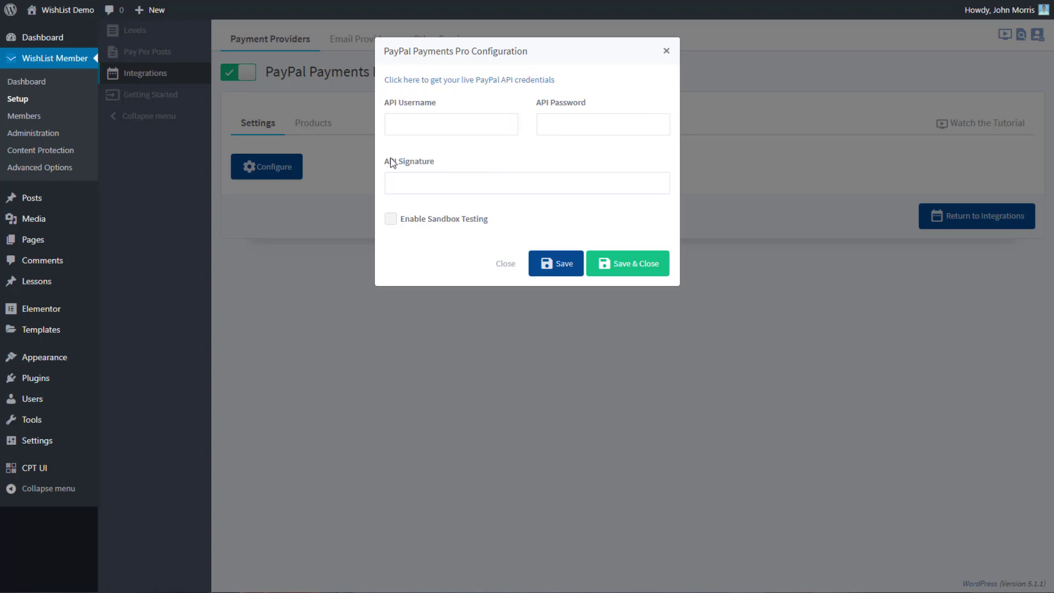
{"action": "left_click", "coordinate": [390, 220]}
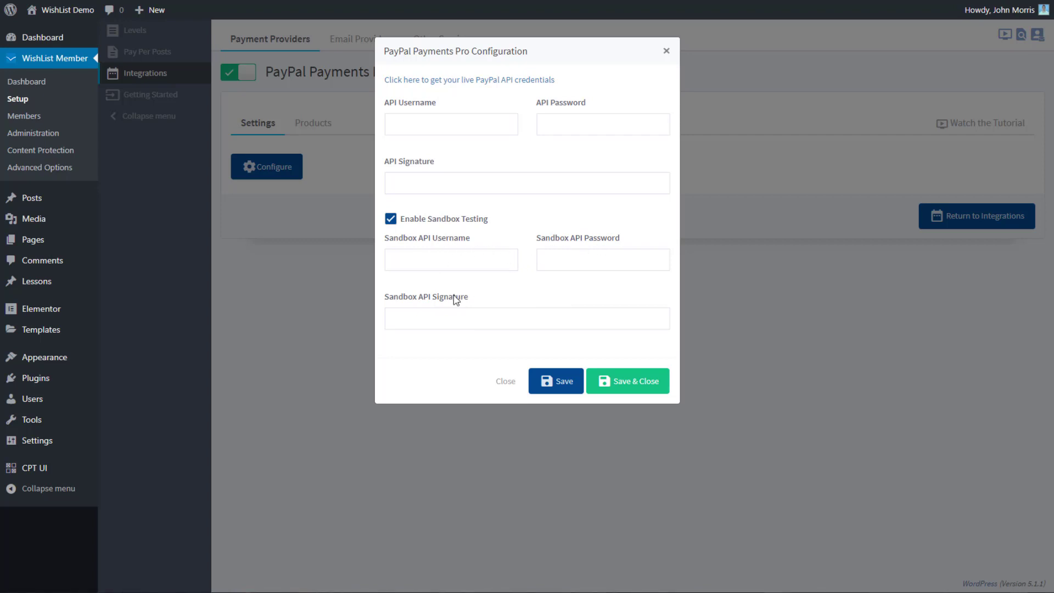
{"action": "left_click", "coordinate": [390, 219]}
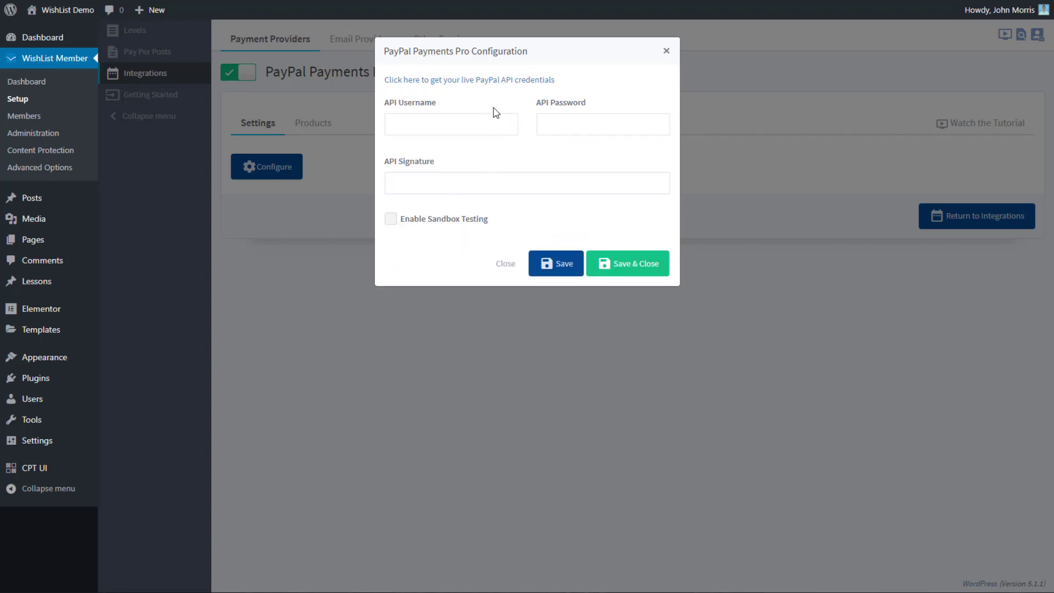
Get the live PayPal API credentials, enter the API username, API password and API signature, and save and close the configuration.
{"action": "left_click", "coordinate": [498, 81]}
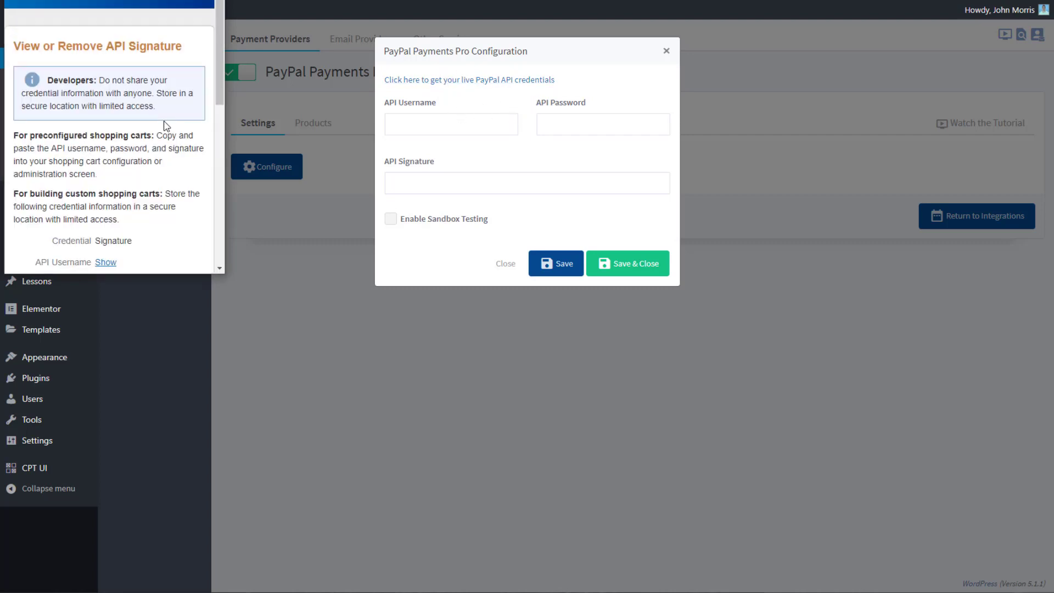
{"action": "scroll", "coordinate": [159, 116], "scroll_direction": "down", "scroll_amount": 2}
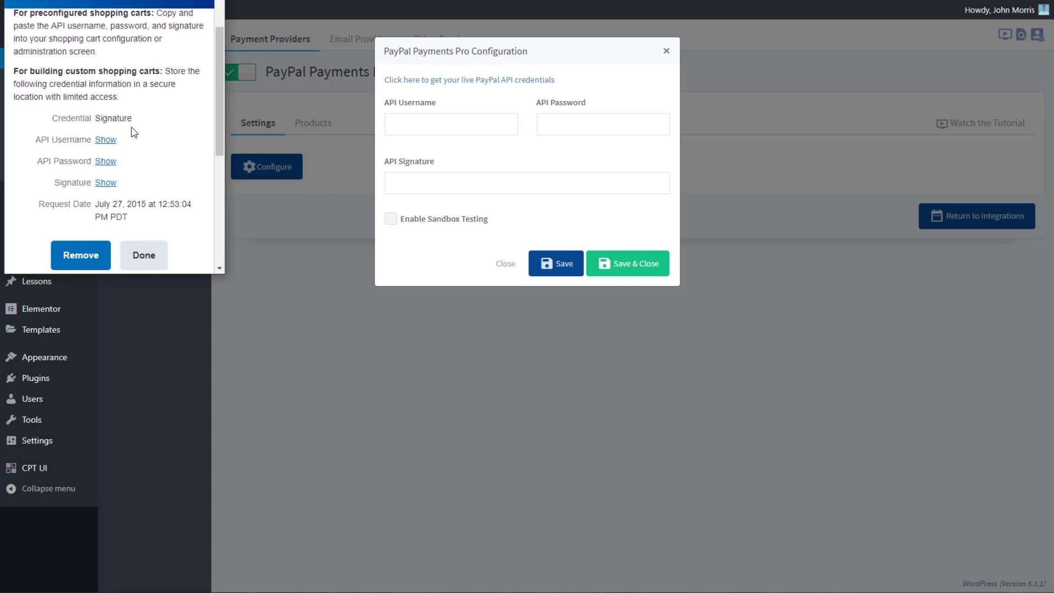
{"action": "left_click_drag", "start_coordinate": [92, 0], "coordinate": [220, 2]}
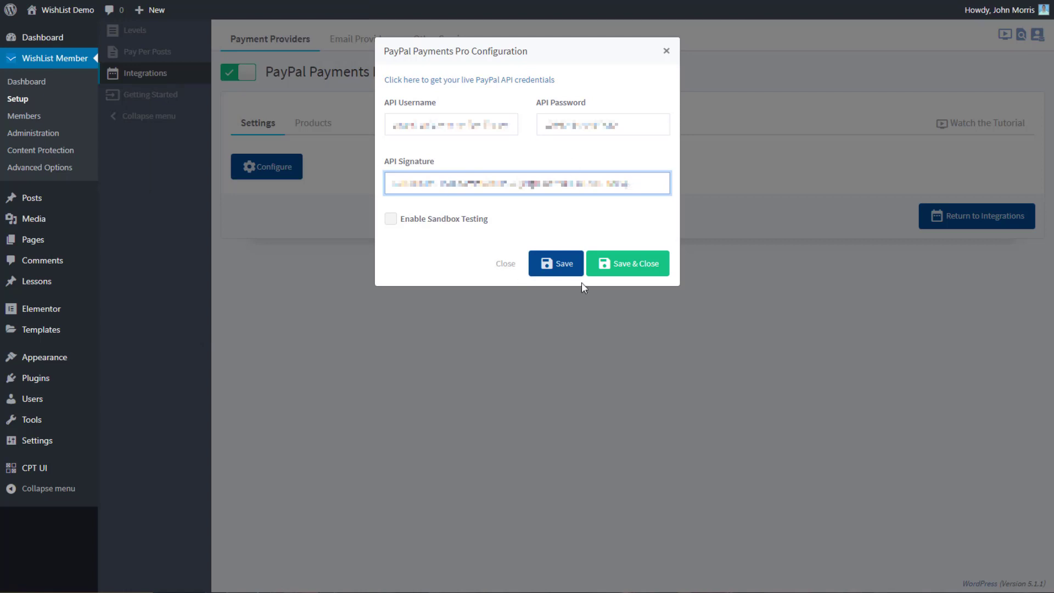
{"action": "left_click", "coordinate": [633, 275]}
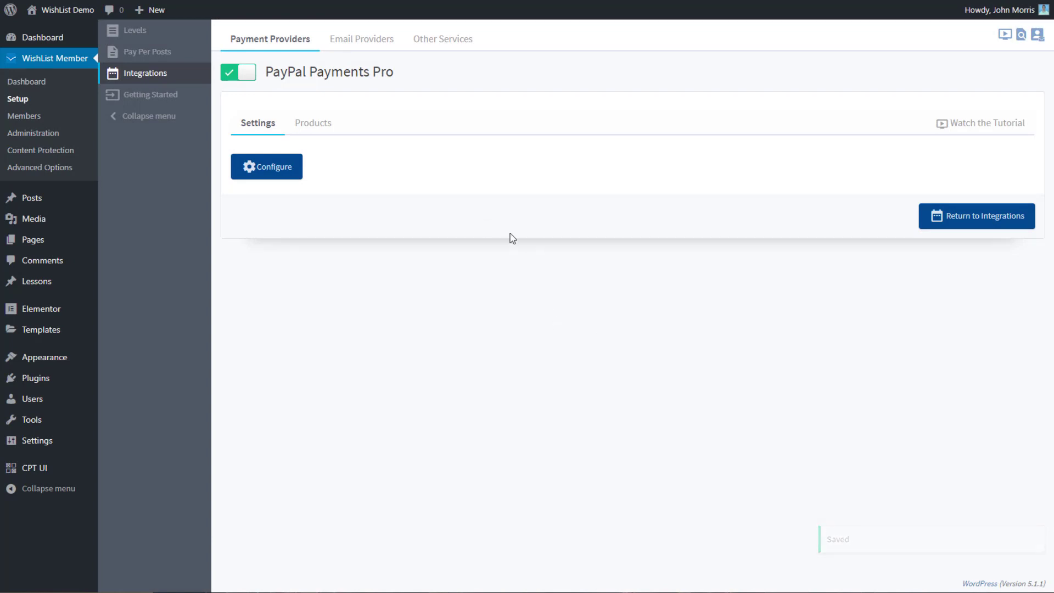
Add a new PayPal Payments Pro product and name it Gold Membership.
{"action": "left_click", "coordinate": [317, 129]}
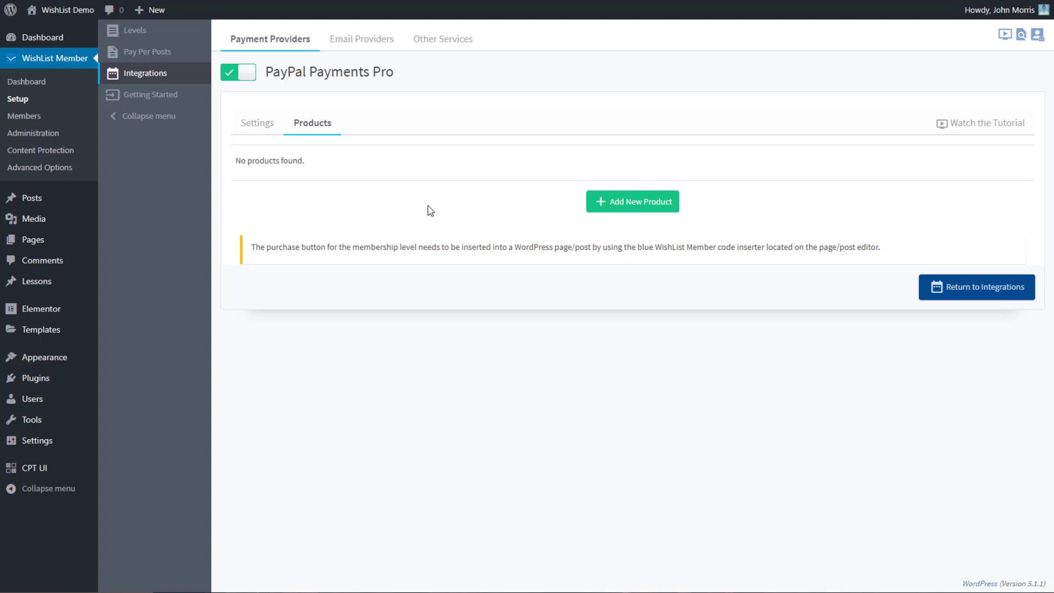
{"action": "left_click", "coordinate": [602, 209]}
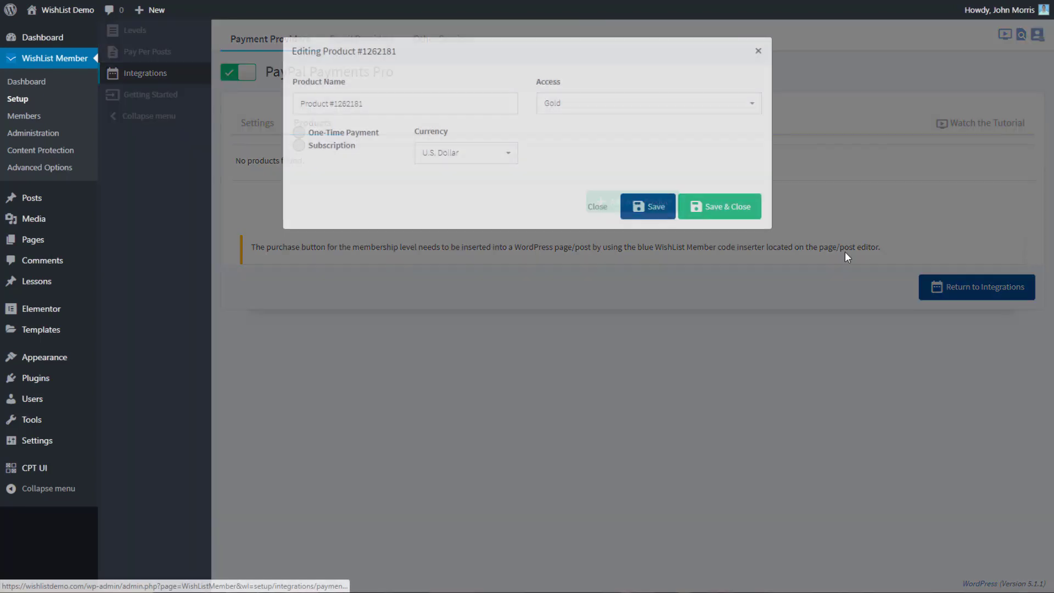
{"action": "left_click_drag", "start_coordinate": [377, 102], "coordinate": [259, 113]}
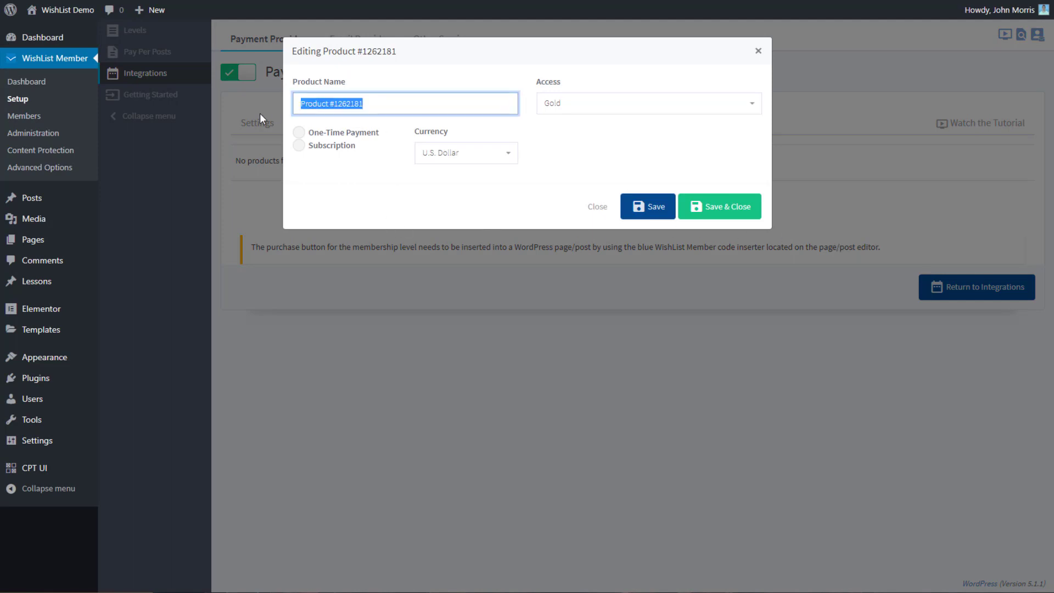
{"action": "type", "text": "Gold "}
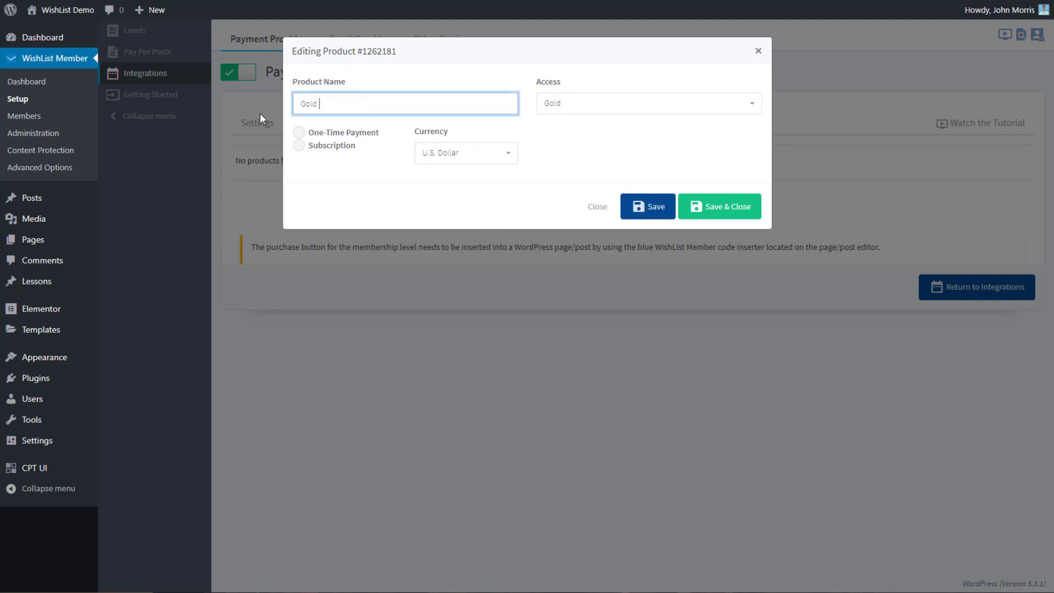
{"action": "type", "text": "Membership"}
Try the Demo post as the product's access, and set the access back to the Gold membership level.
{"action": "left_click", "coordinate": [562, 108]}
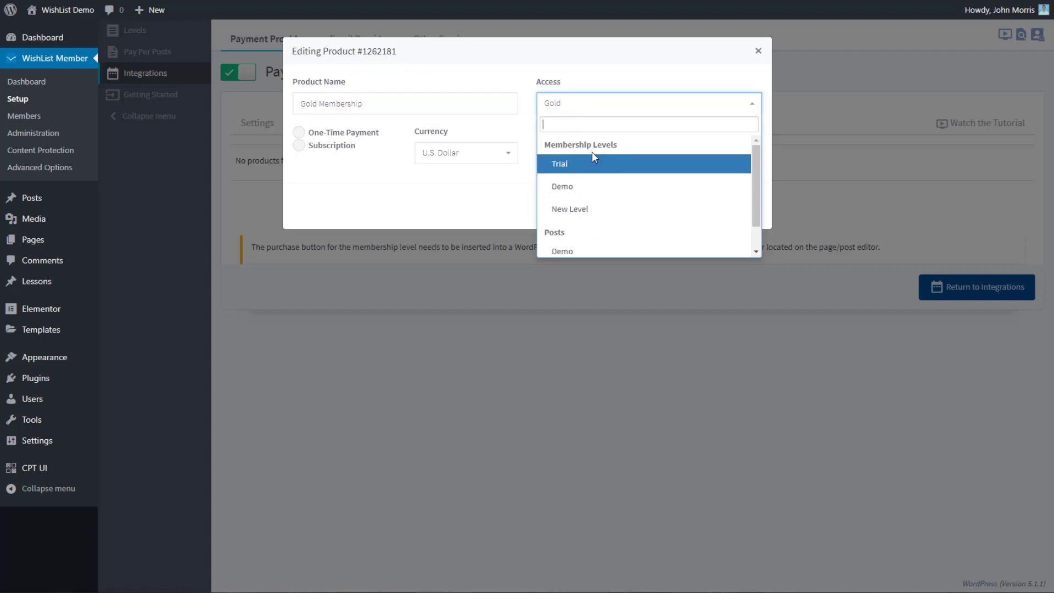
{"action": "scroll", "coordinate": [598, 192], "scroll_direction": "down", "scroll_amount": 1}
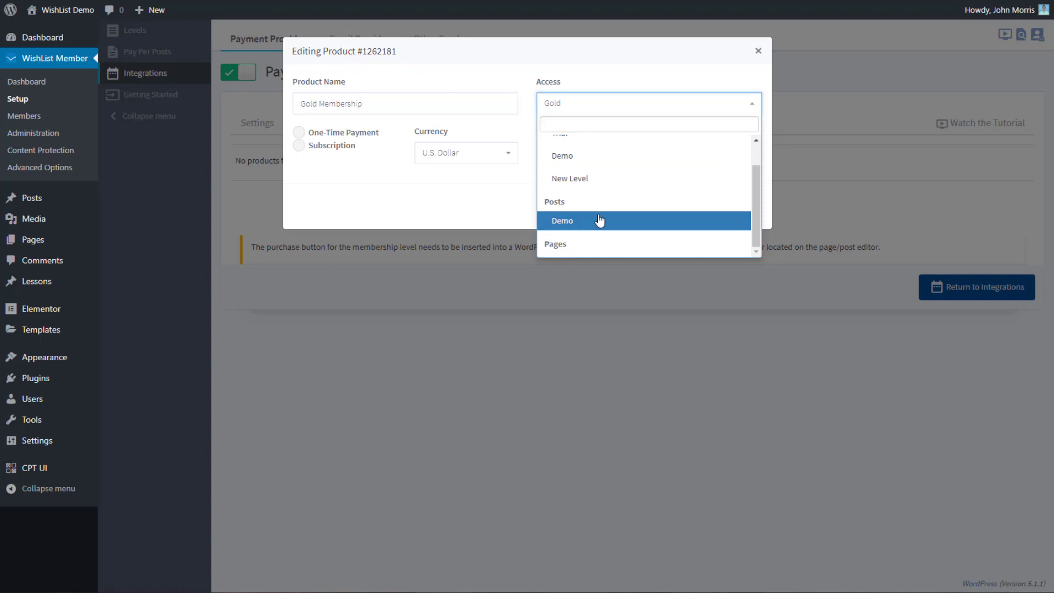
{"action": "left_click", "coordinate": [572, 228]}
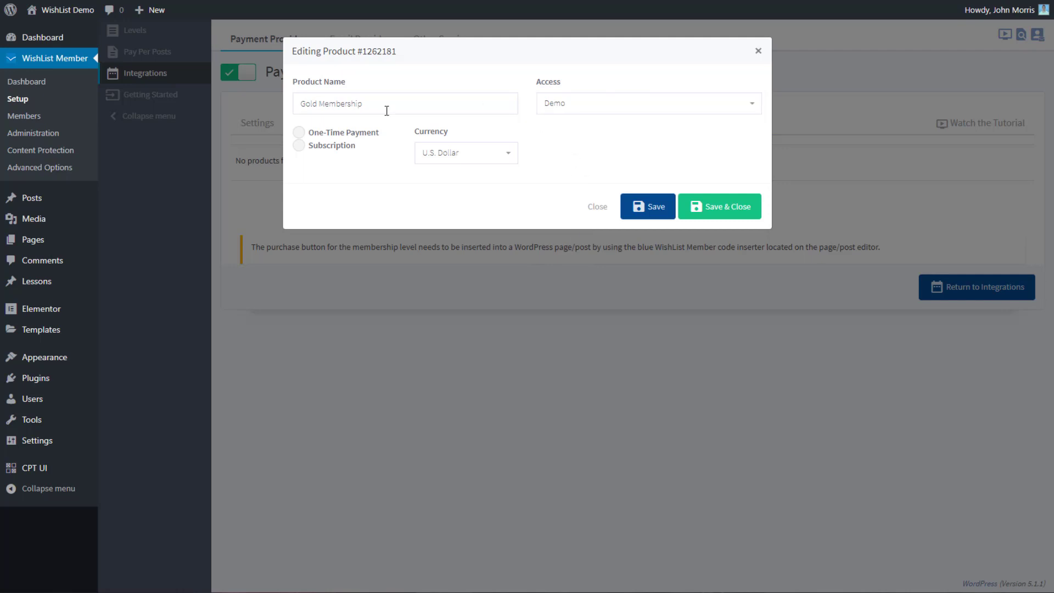
{"action": "left_click", "coordinate": [594, 103]}
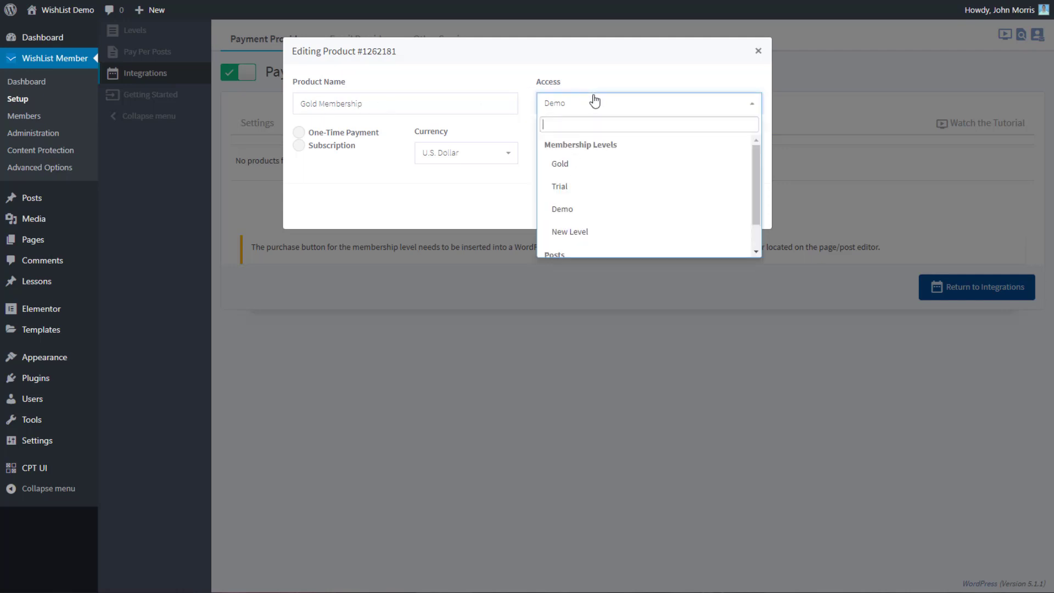
{"action": "left_click", "coordinate": [574, 170]}
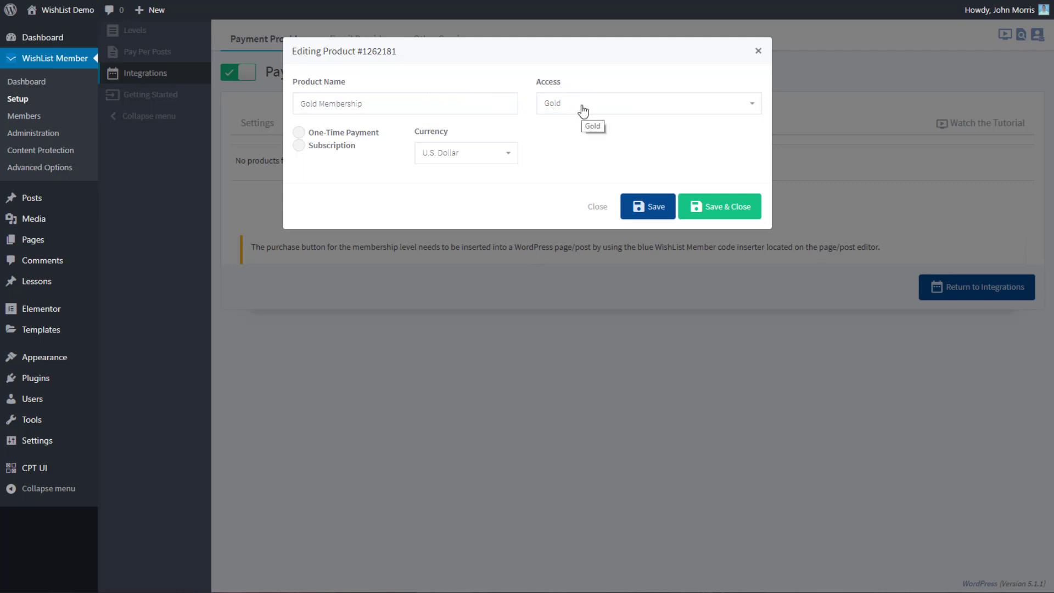
Try the One-Time Payment type for the Gold Membership product, and set it to Subscription.
{"action": "left_click", "coordinate": [299, 134]}
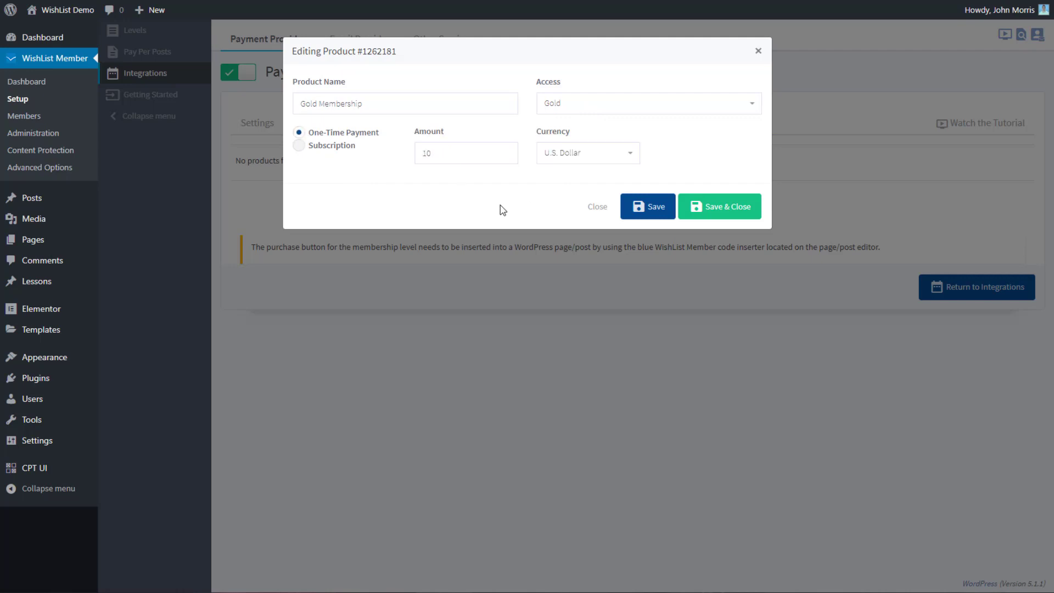
{"action": "left_click", "coordinate": [441, 154]}
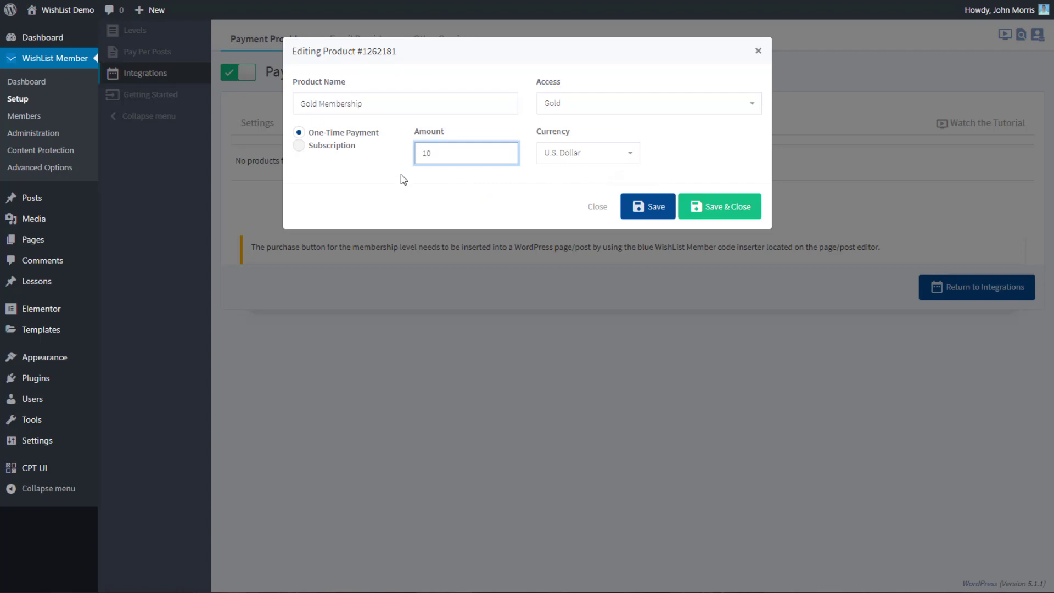
{"action": "left_click", "coordinate": [318, 147]}
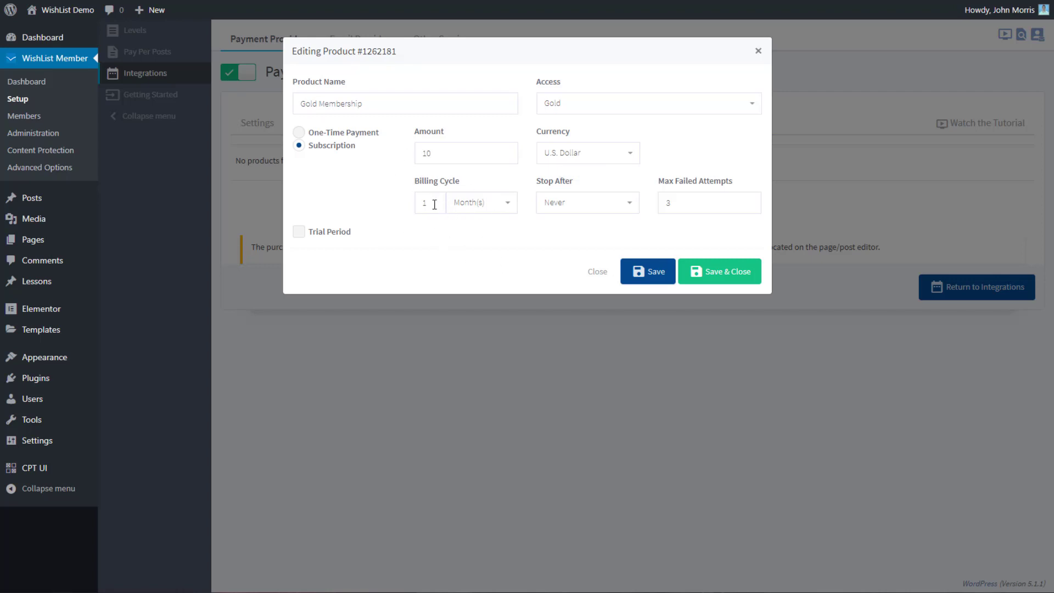
Check the billing cycle settings and set the subscription to stop after 6 cycles.
{"action": "left_click", "coordinate": [468, 205]}
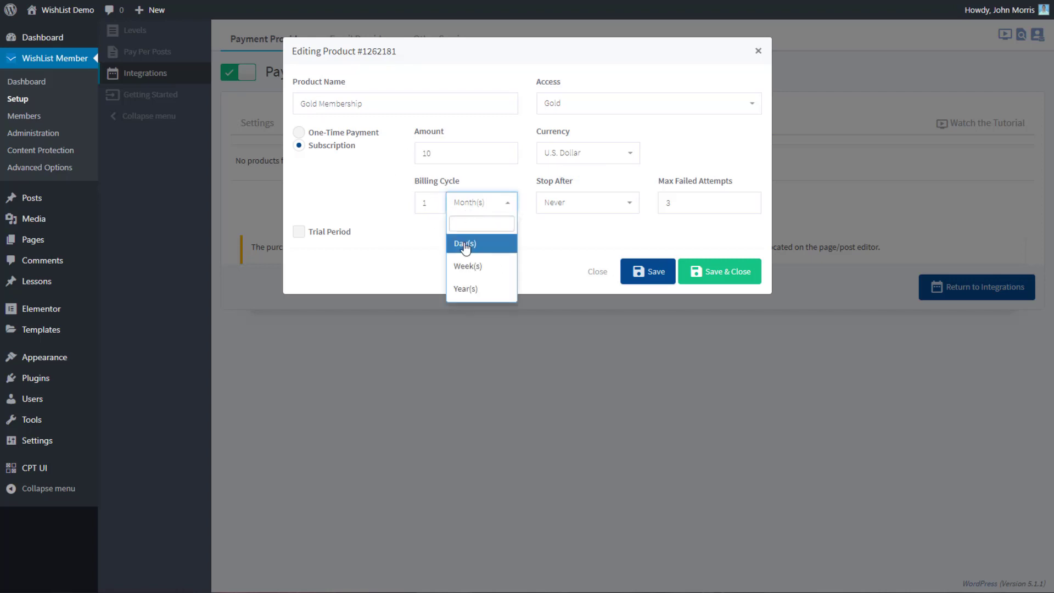
{"action": "left_click", "coordinate": [430, 203]}
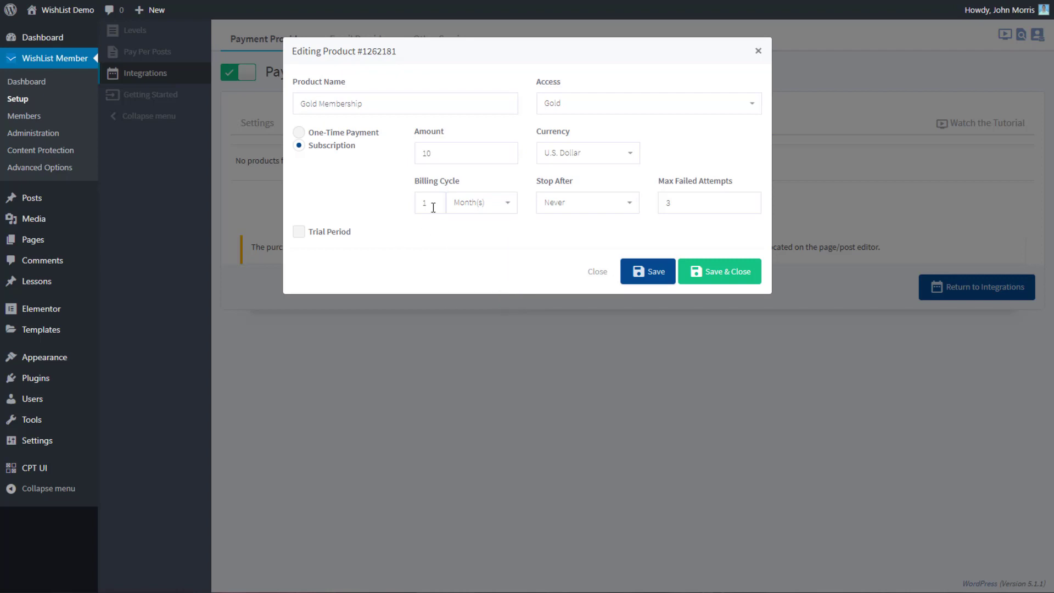
{"action": "double_click", "coordinate": [429, 203]}
{"action": "left_click", "coordinate": [445, 248]}
{"action": "left_click", "coordinate": [609, 210]}
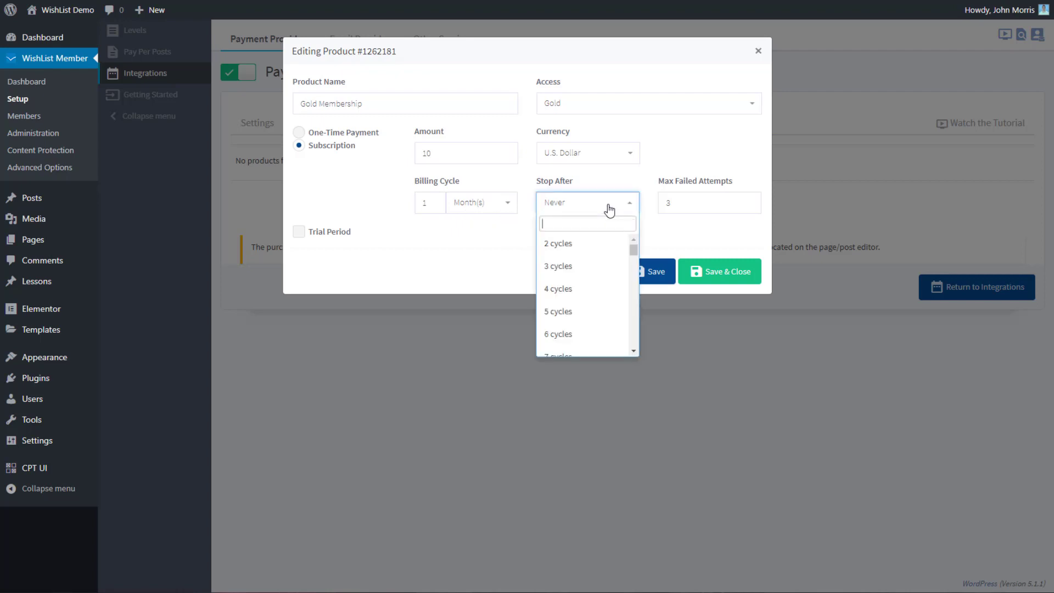
{"action": "left_click", "coordinate": [571, 334]}
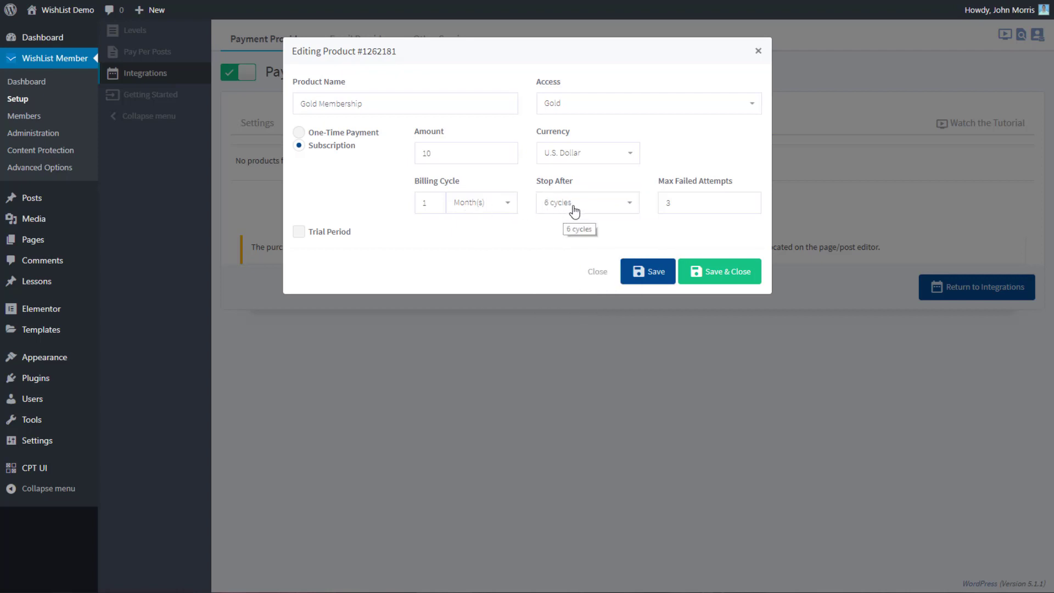
Try Year(s), Week(s) and Day(s) as the billing cycle unit, and set it back to Month(s).
{"action": "left_click", "coordinate": [476, 207]}
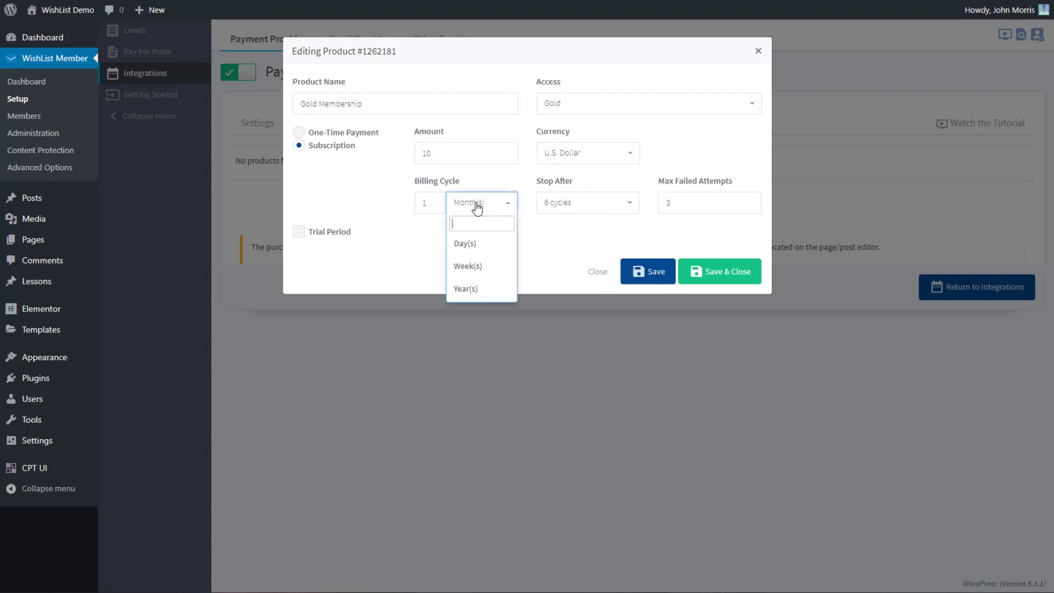
{"action": "left_click", "coordinate": [474, 289]}
{"action": "left_click", "coordinate": [487, 205]}
{"action": "left_click", "coordinate": [476, 266]}
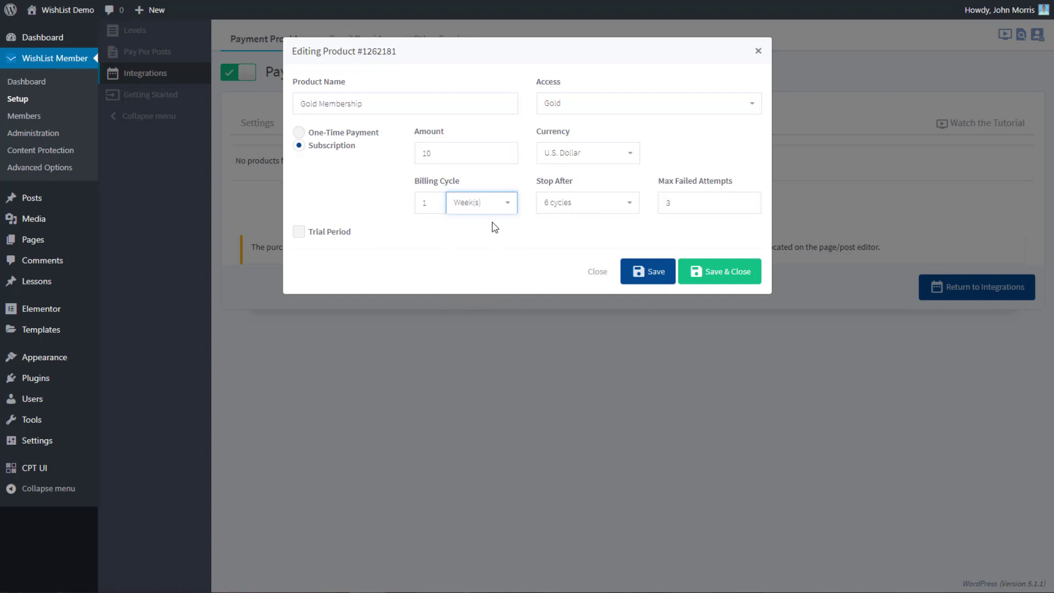
{"action": "left_click", "coordinate": [486, 204]}
{"action": "left_click", "coordinate": [477, 242]}
{"action": "left_click", "coordinate": [494, 203]}
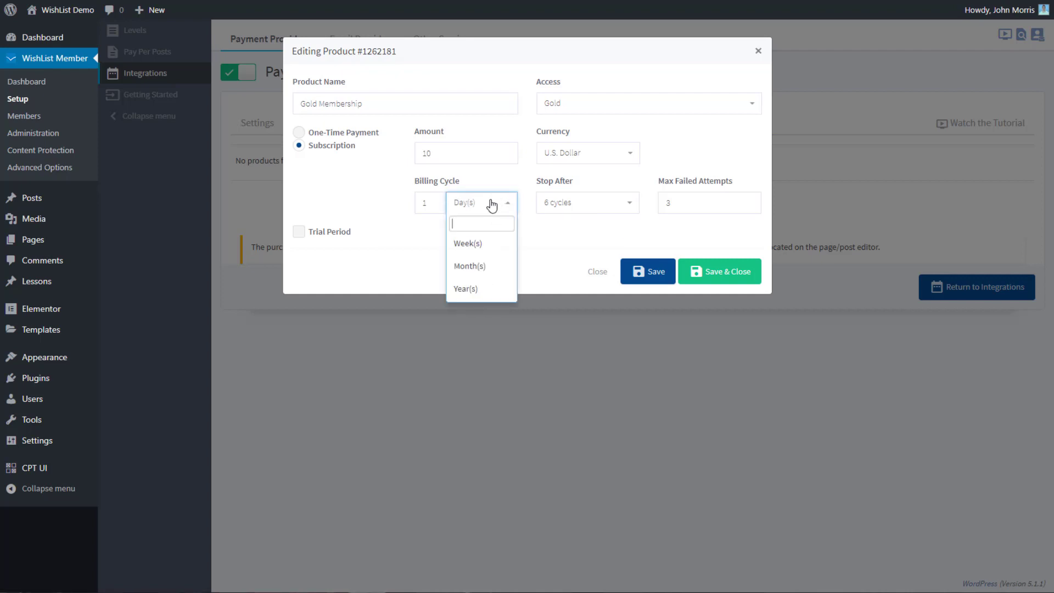
{"action": "left_click", "coordinate": [480, 266]}
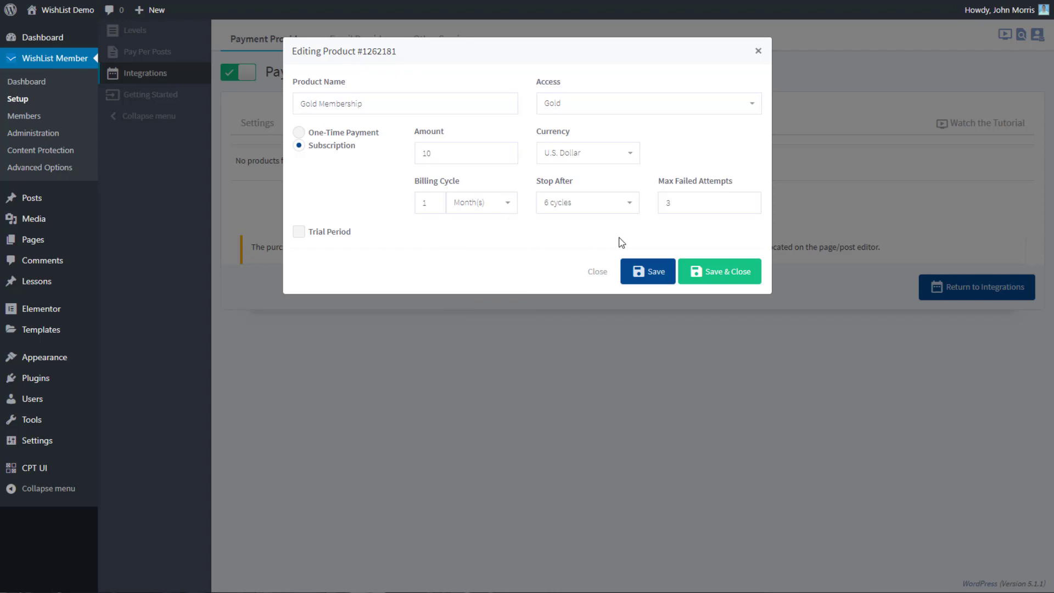
Check the maximum failed attempts and set the subscription's Stop After option back to Never.
{"action": "left_click", "coordinate": [681, 203]}
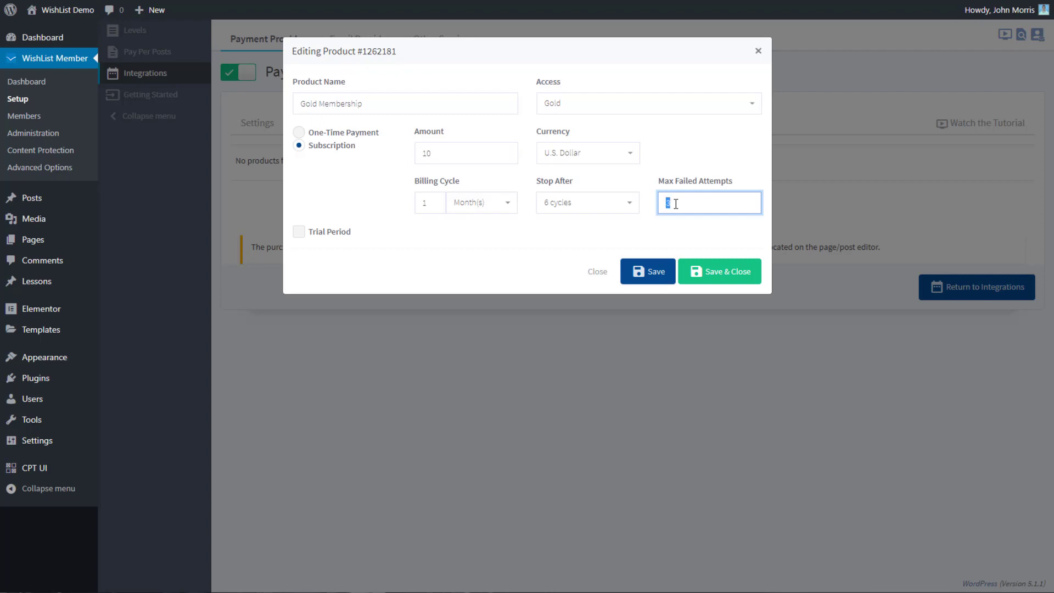
{"action": "left_click", "coordinate": [593, 203]}
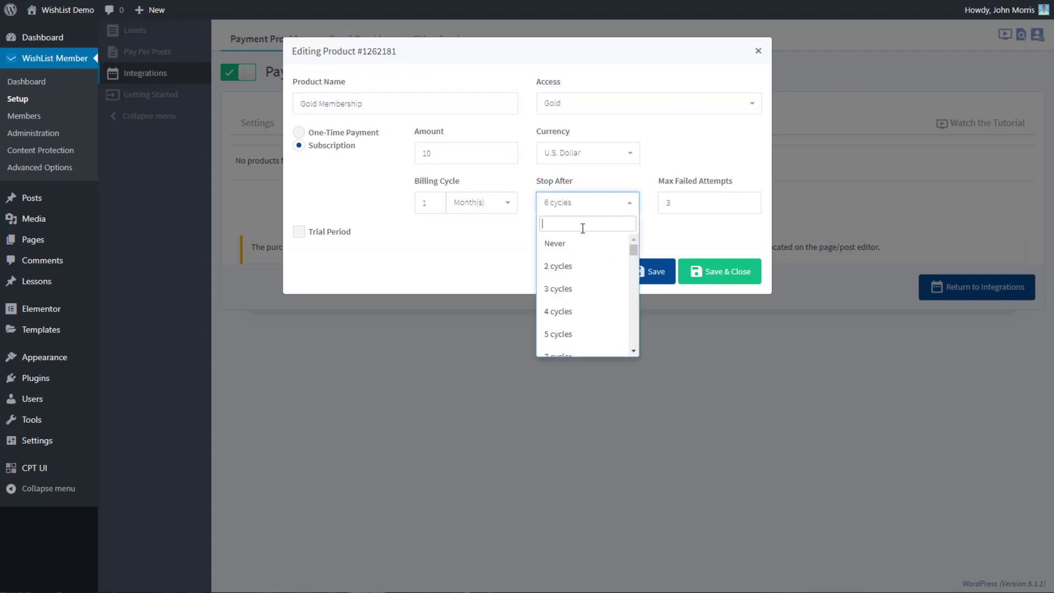
{"action": "left_click", "coordinate": [577, 248]}
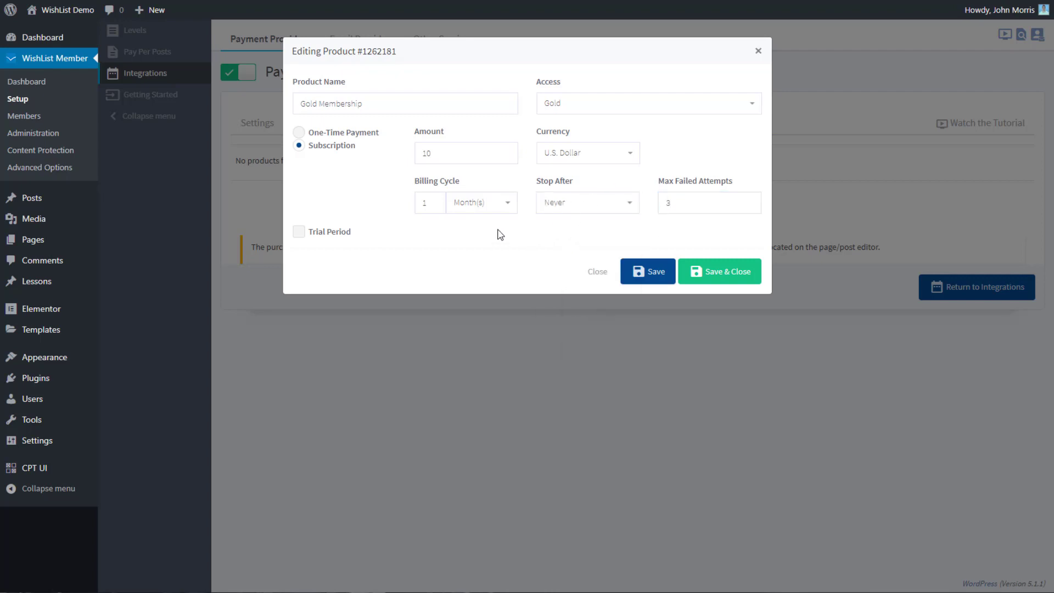
Try a trial period with a trial amount of 10, check the duration units, and disable the trial period again.
{"action": "left_click", "coordinate": [300, 233]}
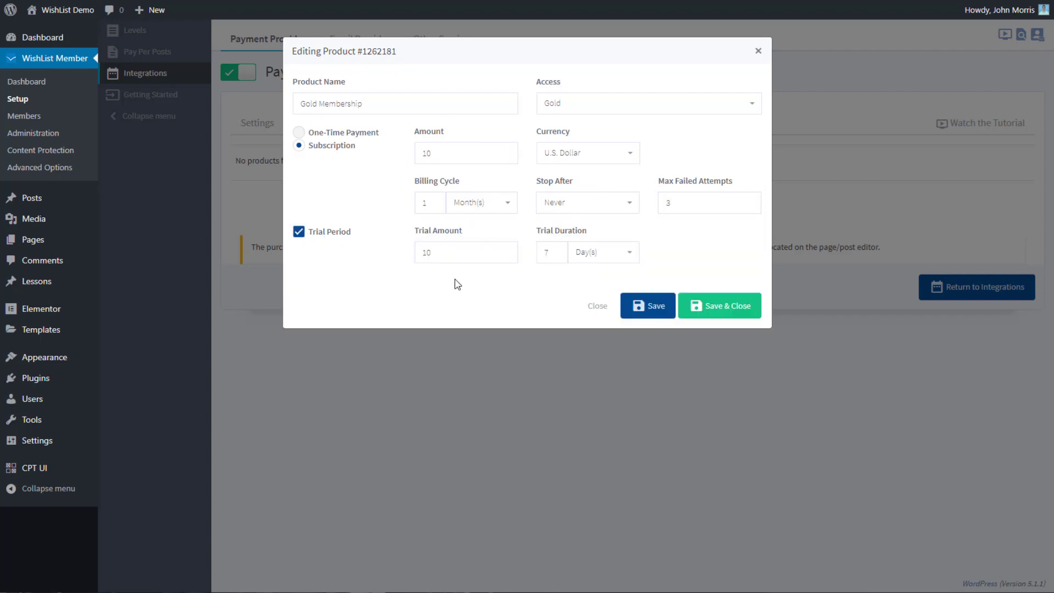
{"action": "left_click_drag", "start_coordinate": [440, 256], "coordinate": [418, 259]}
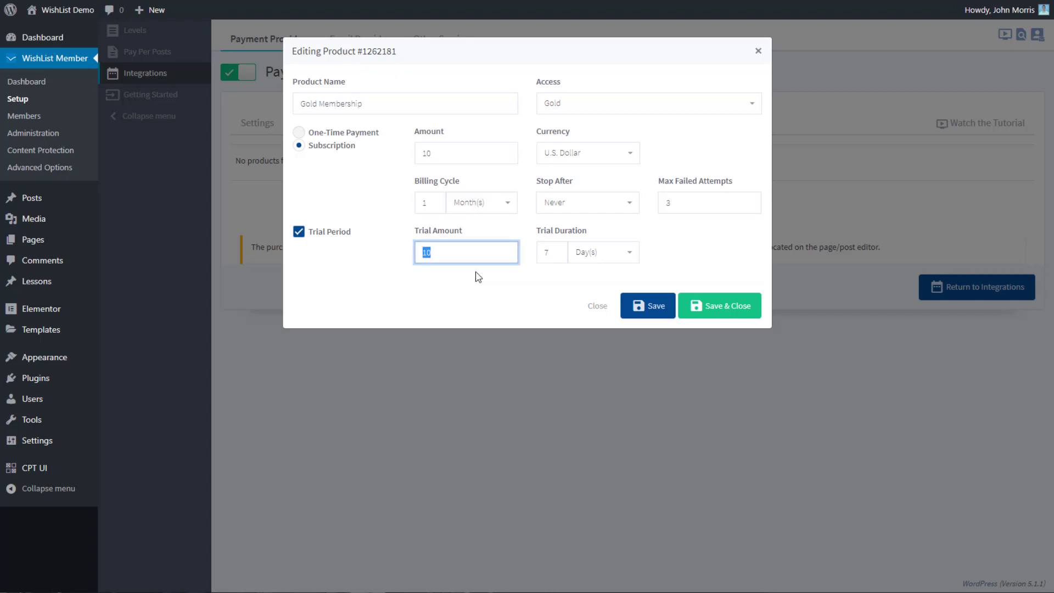
{"action": "type", "text": "10"}
{"action": "left_click", "coordinate": [605, 253]}
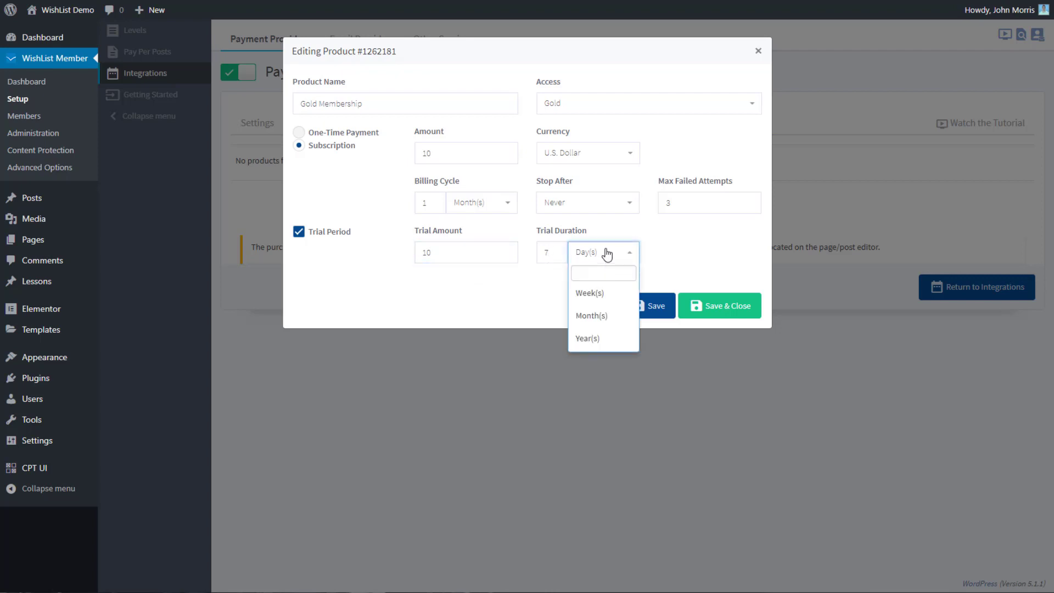
{"action": "left_click", "coordinate": [484, 291]}
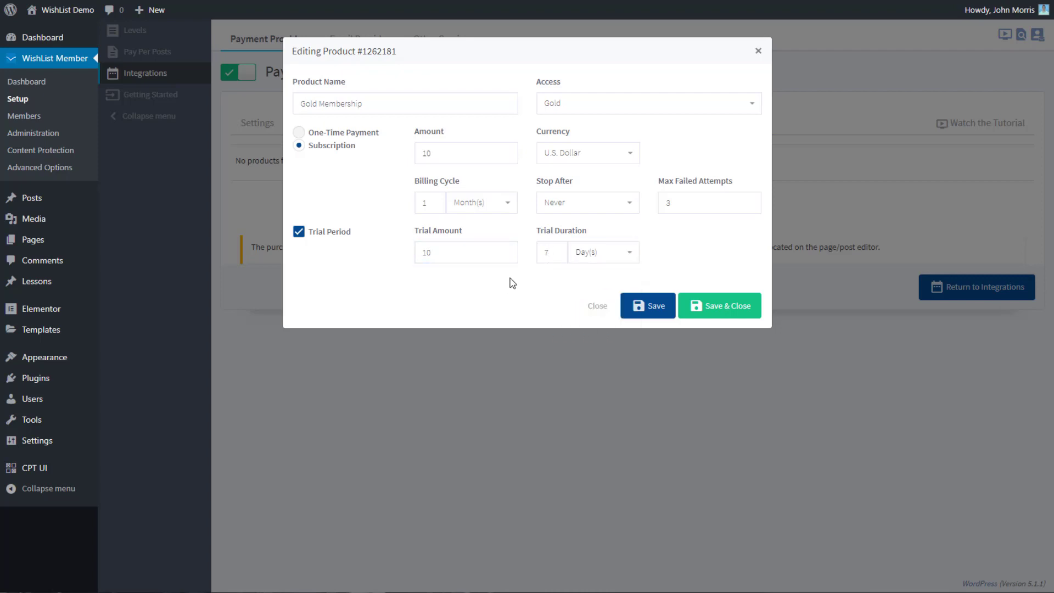
{"action": "left_click", "coordinate": [299, 231]}
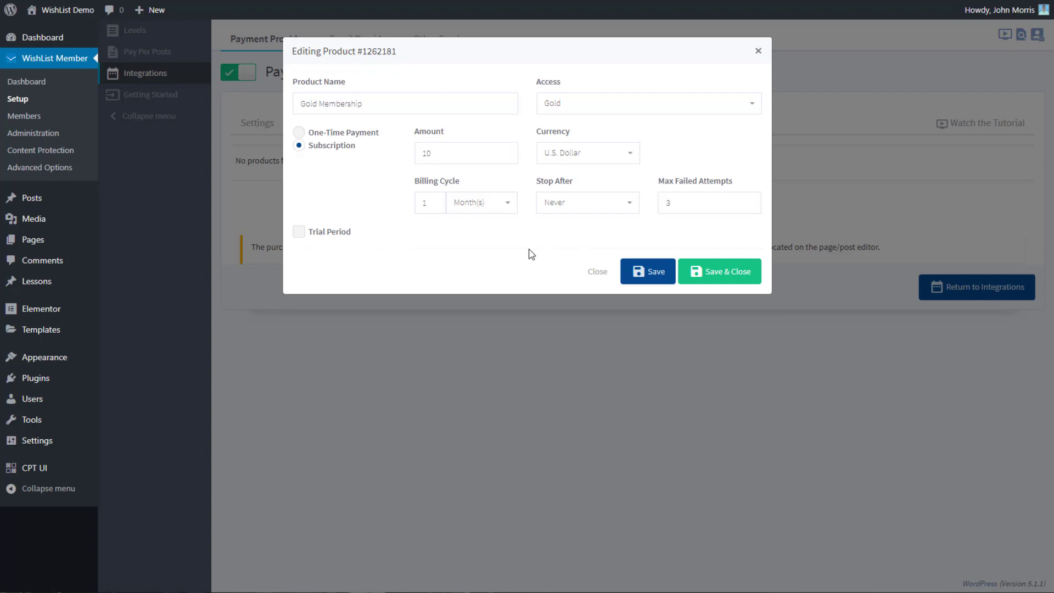
Review the subscription's amount, Stop After and maximum failed attempts settings, and save and close the Gold Membership product.
{"action": "double_click", "coordinate": [436, 156]}
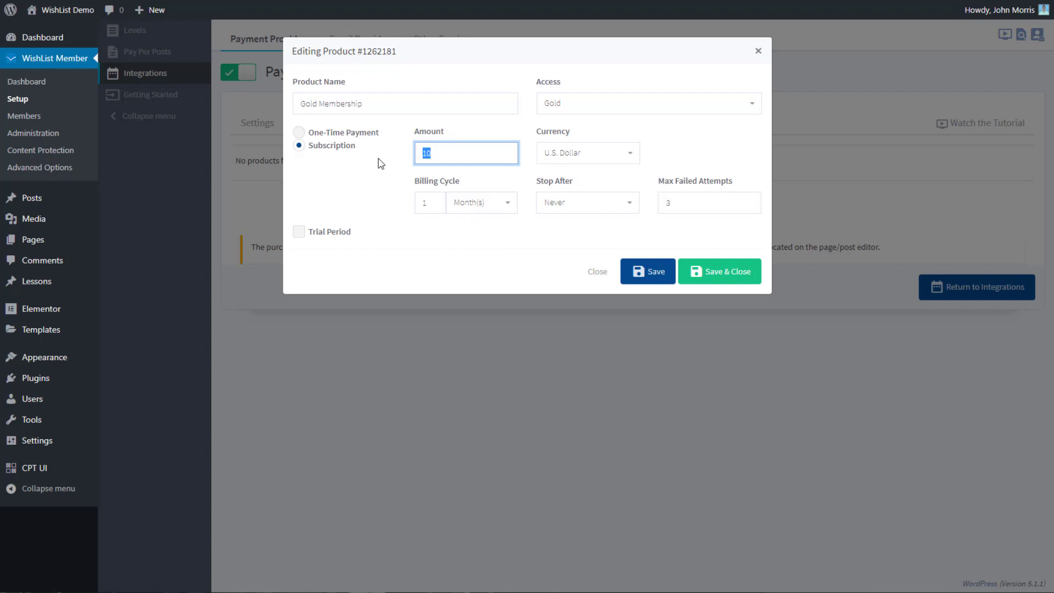
{"action": "left_click", "coordinate": [574, 204]}
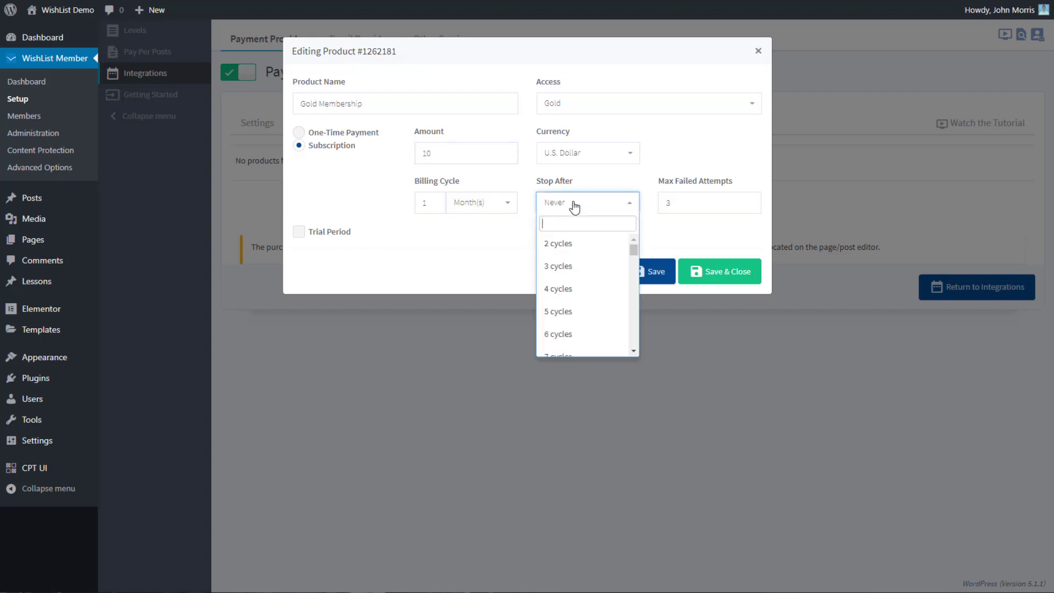
{"action": "left_click", "coordinate": [574, 204]}
{"action": "left_click", "coordinate": [686, 201]}
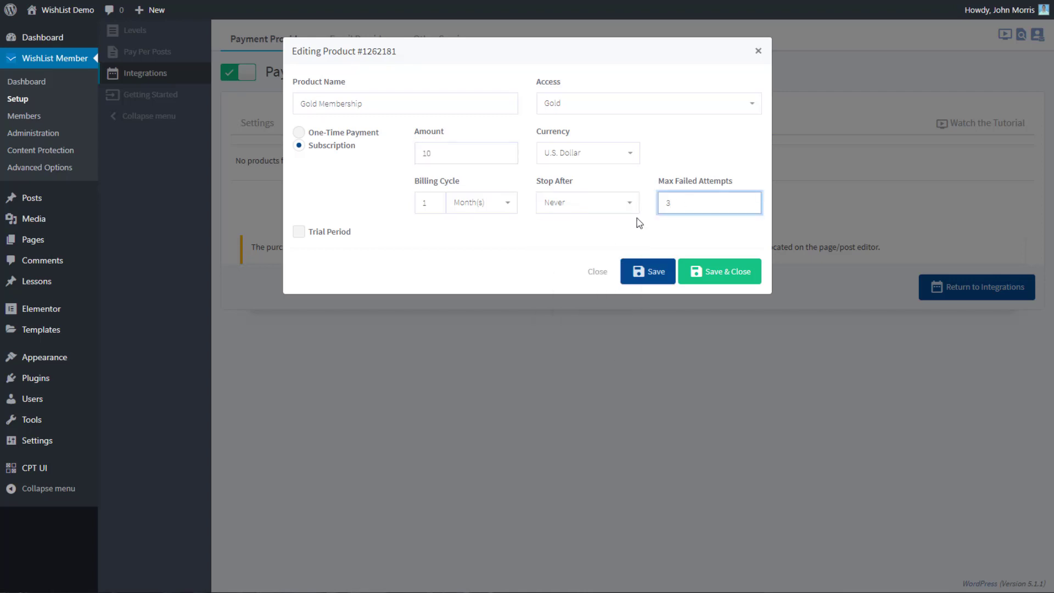
{"action": "left_click", "coordinate": [619, 228]}
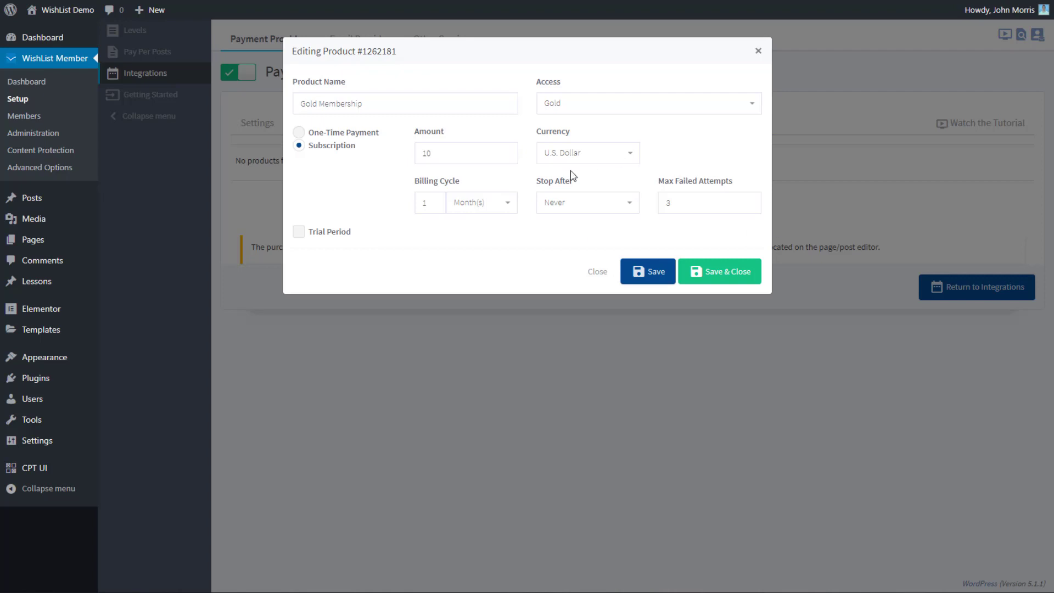
{"action": "left_click", "coordinate": [449, 156]}
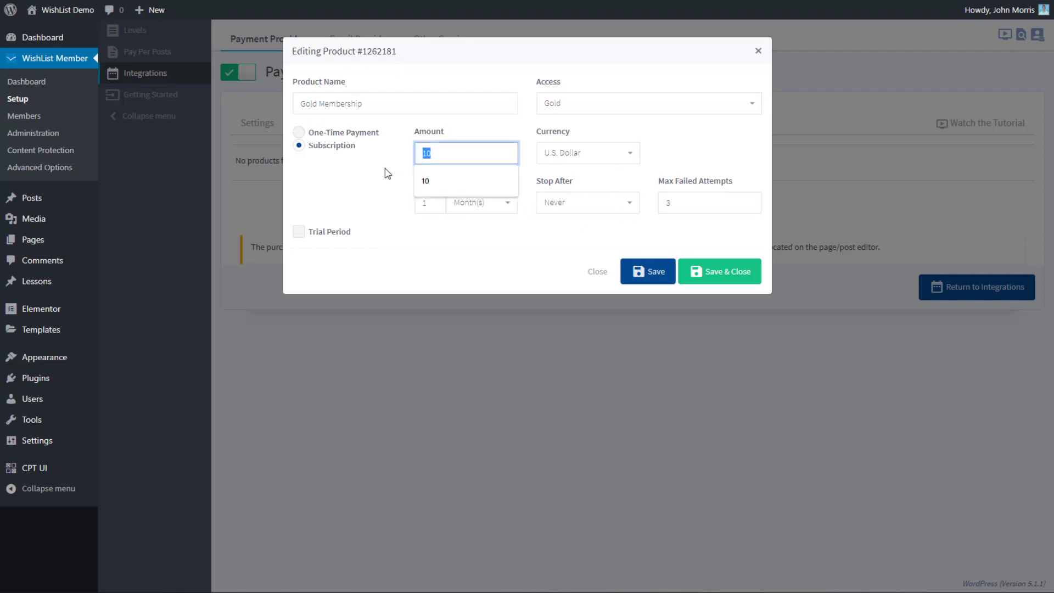
{"action": "left_click", "coordinate": [384, 170]}
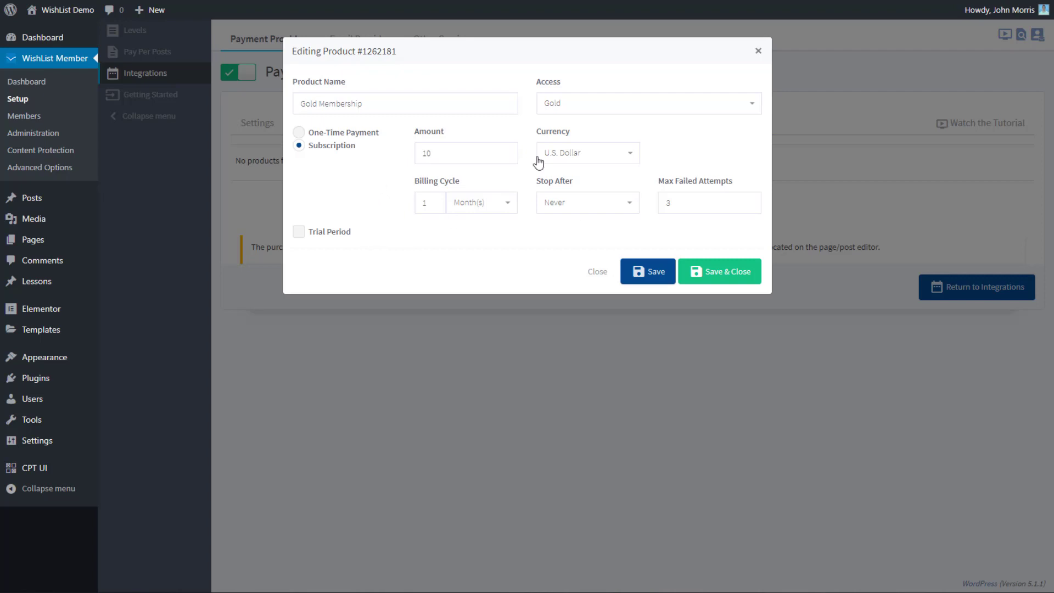
{"action": "left_click", "coordinate": [719, 277]}
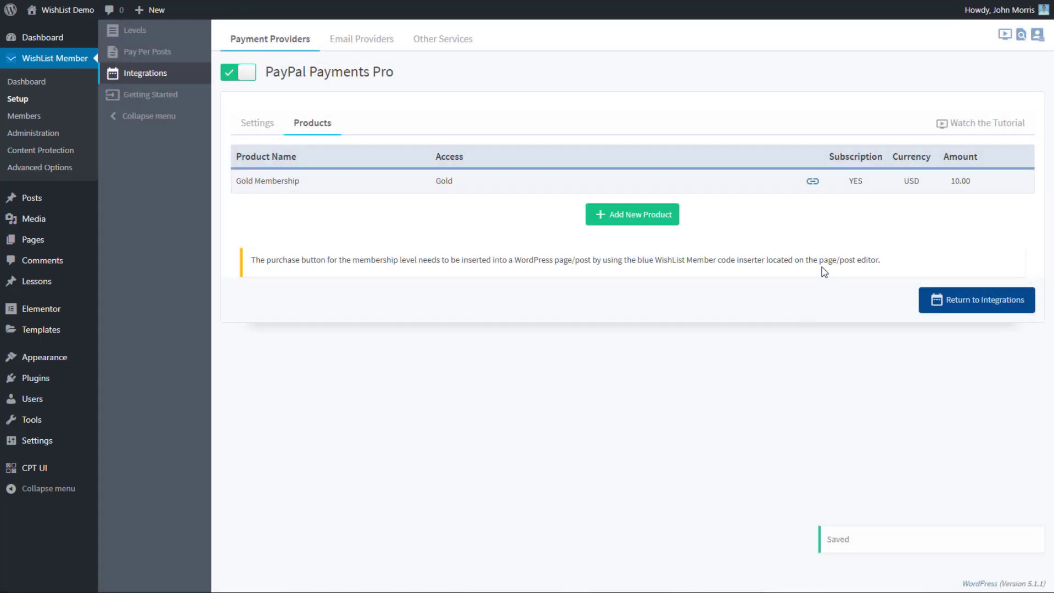
Display the Gold Membership product's payment link for copying.
{"action": "left_click", "coordinate": [812, 185]}
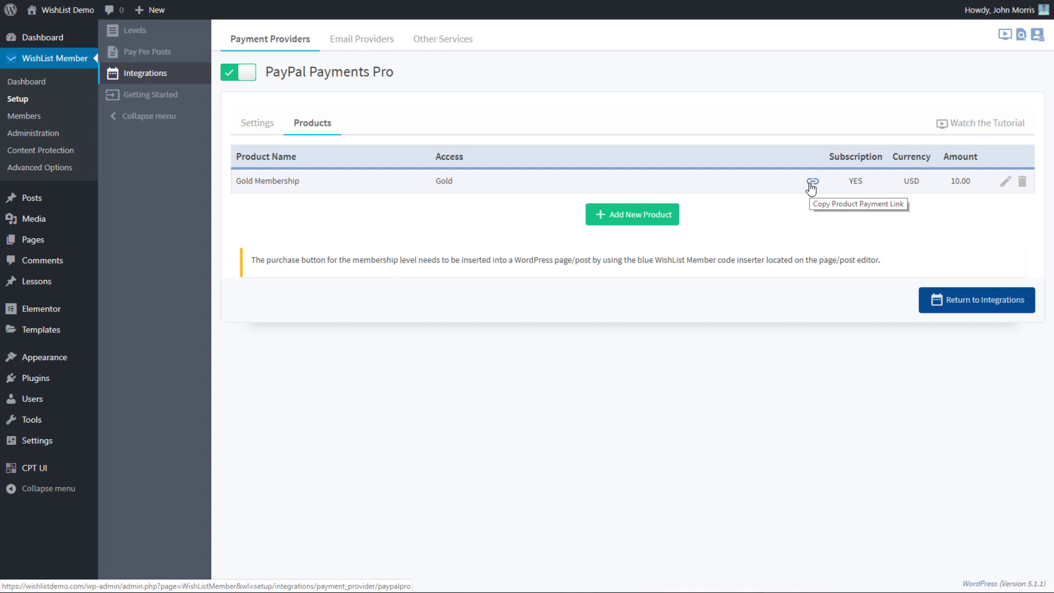
{"action": "left_click", "coordinate": [812, 185]}
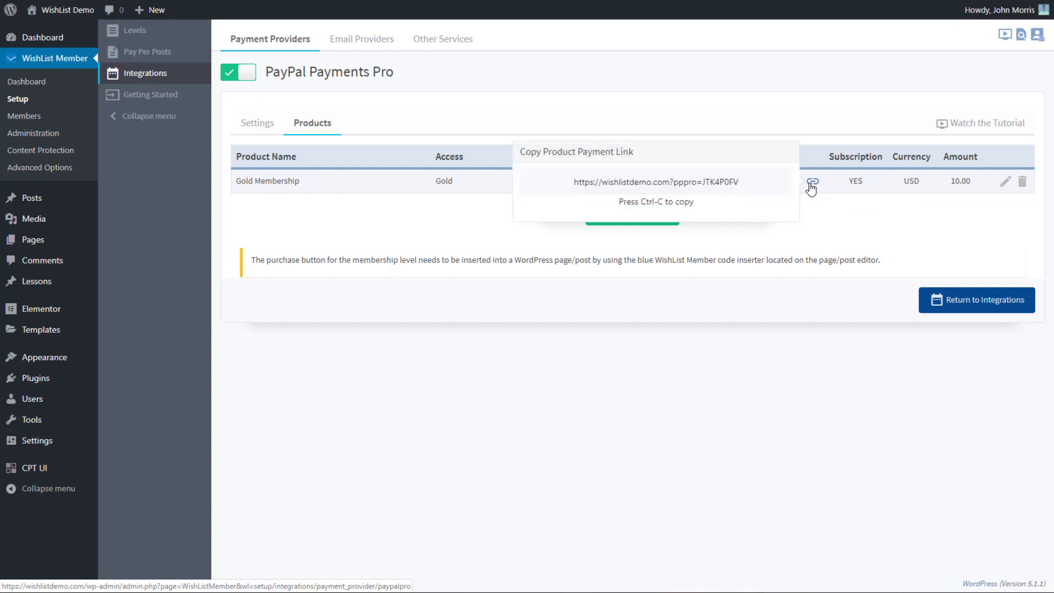
{"action": "left_click", "coordinate": [677, 193]}
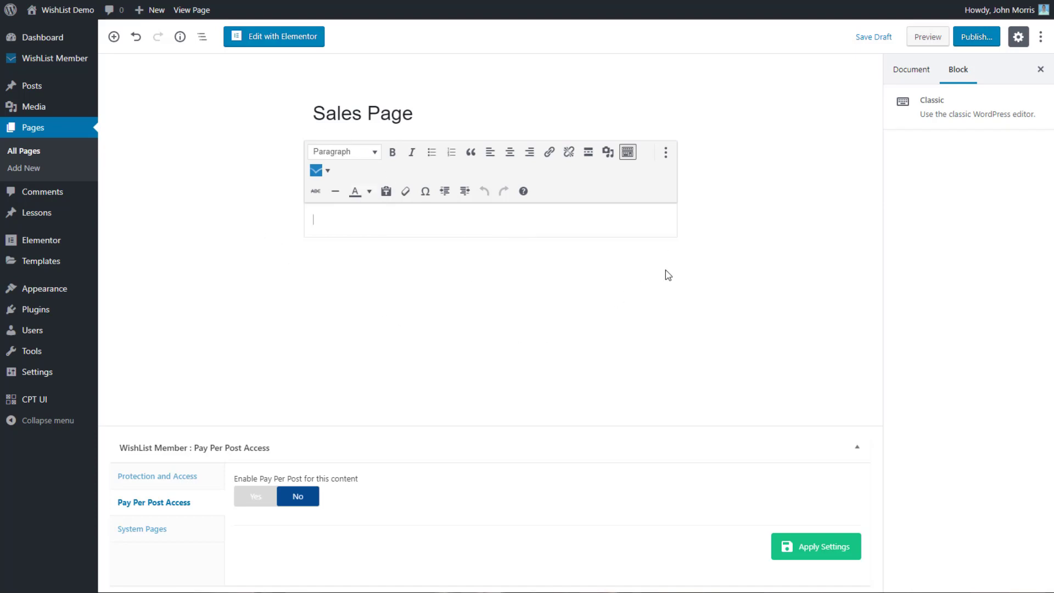
{"action": "mouse_move", "coordinate": [611, 262]}
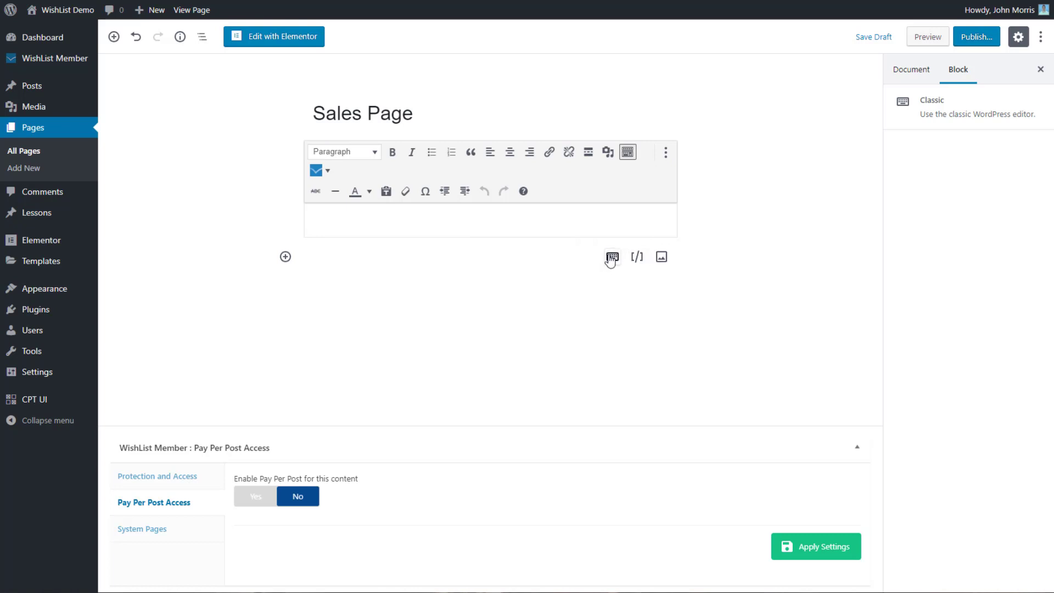
{"action": "left_click", "coordinate": [405, 257]}
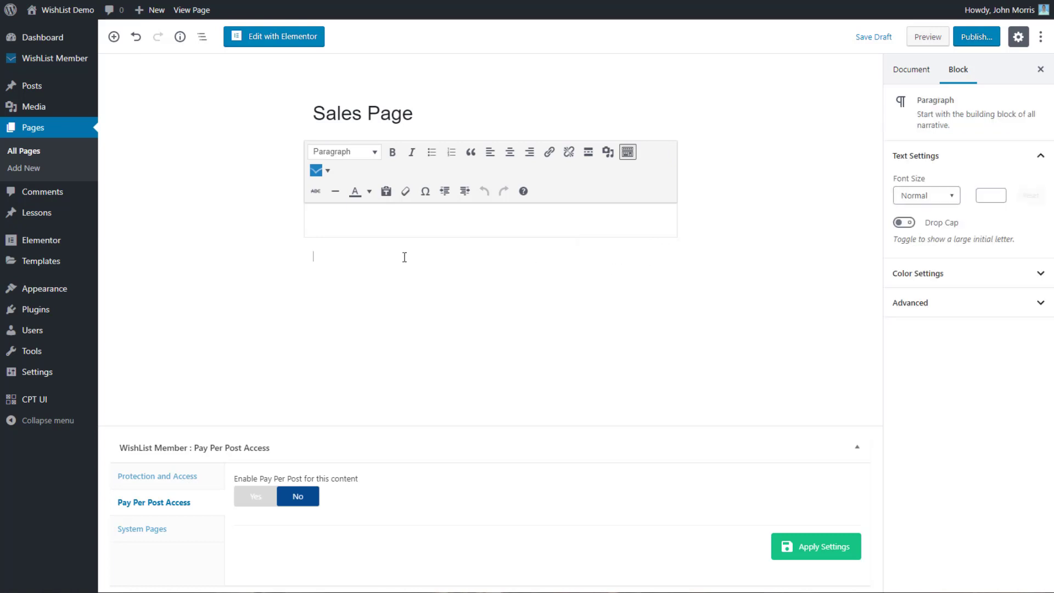
{"action": "type", "text": "/cla"}
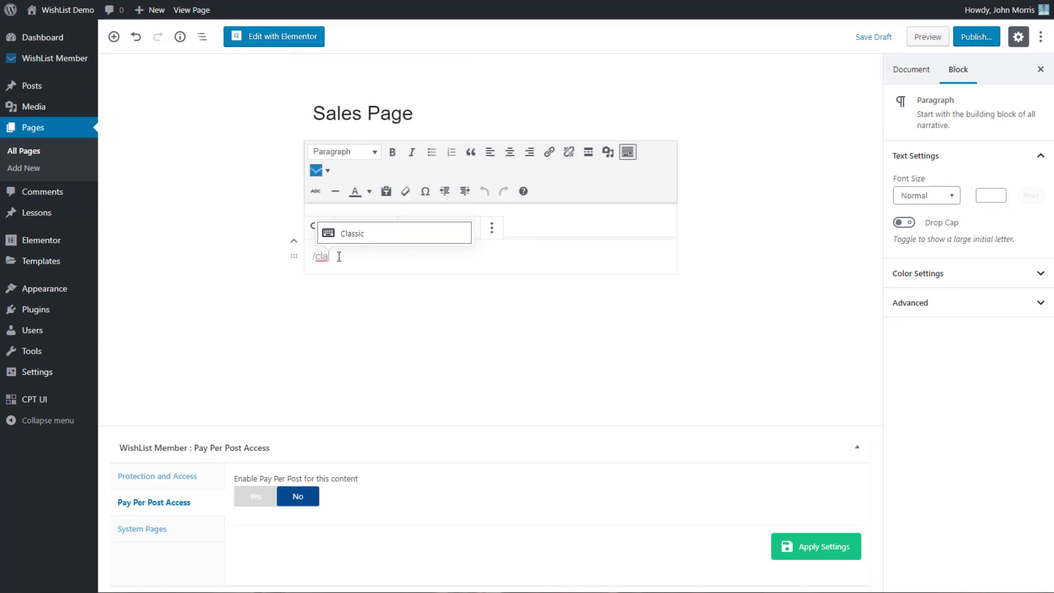
{"action": "left_click_drag", "start_coordinate": [338, 256], "coordinate": [294, 257]}
{"action": "key", "text": "BackSpace"}
{"action": "left_click", "coordinate": [452, 353]}
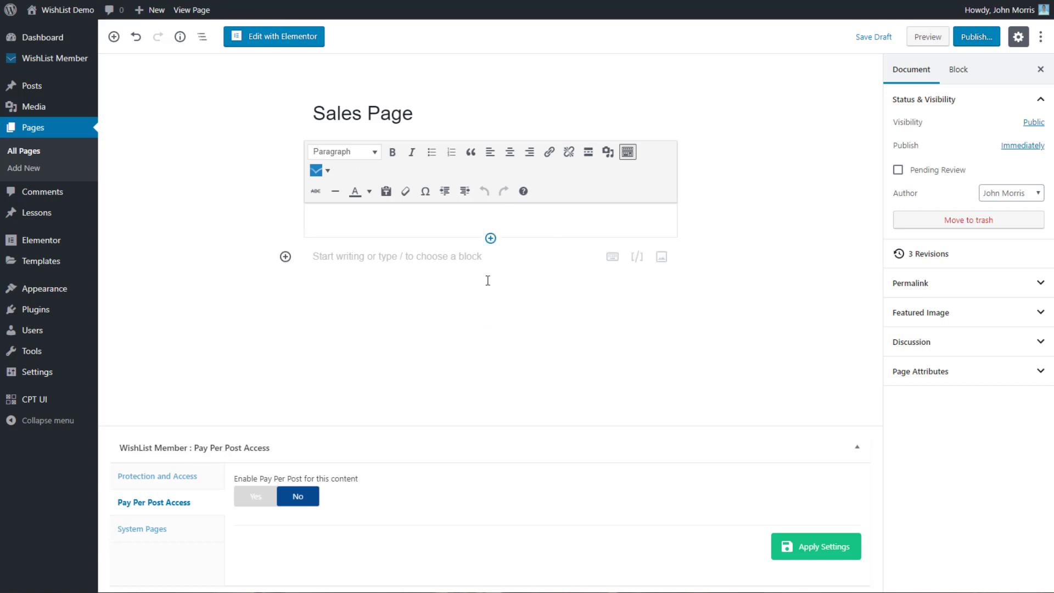
Start the PayPal Pro Integration shortcode generator from the Sales Page's Classic block and choose Gold Membership as the product.
{"action": "left_click", "coordinate": [325, 171]}
{"action": "mouse_move", "coordinate": [344, 230]}
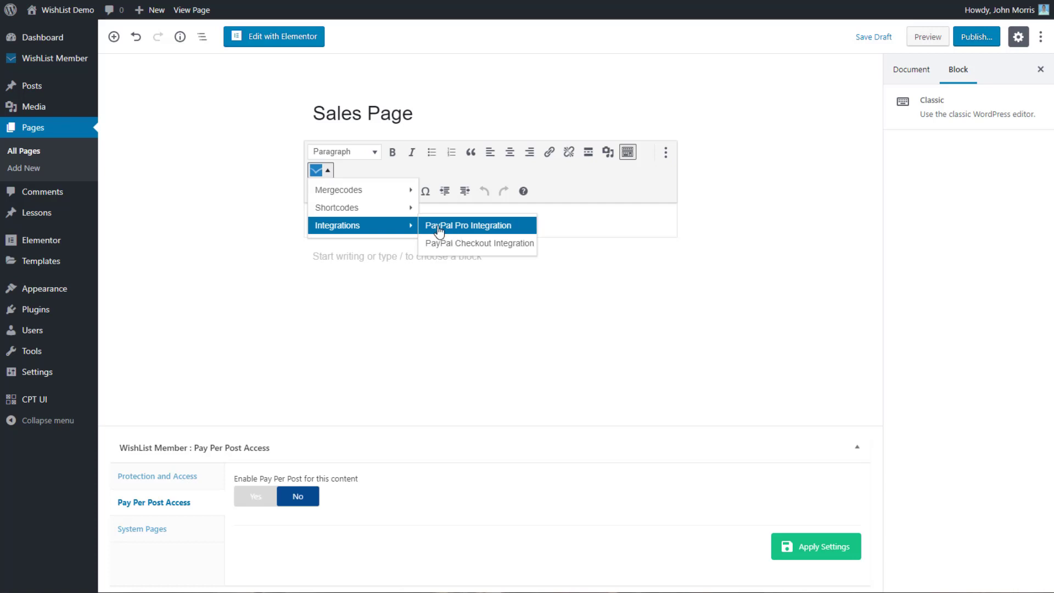
{"action": "left_click", "coordinate": [490, 231]}
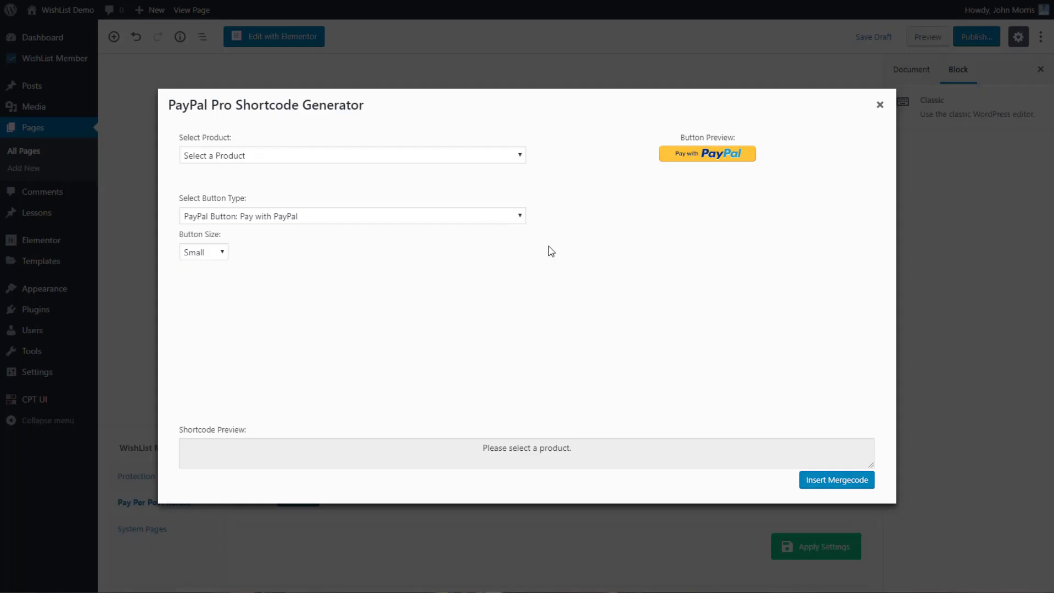
{"action": "left_click", "coordinate": [326, 158]}
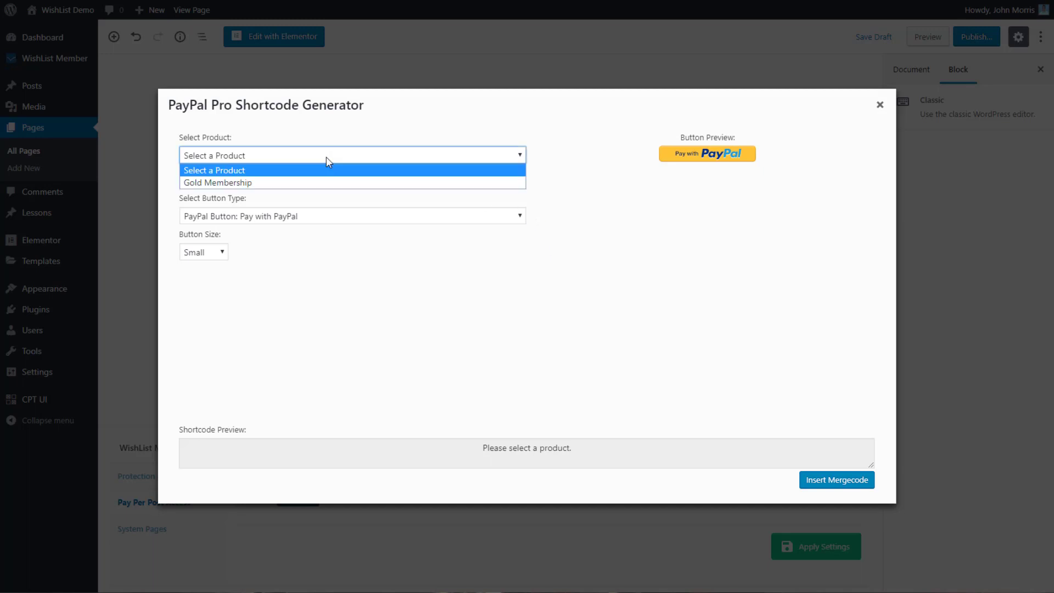
{"action": "left_click", "coordinate": [307, 181]}
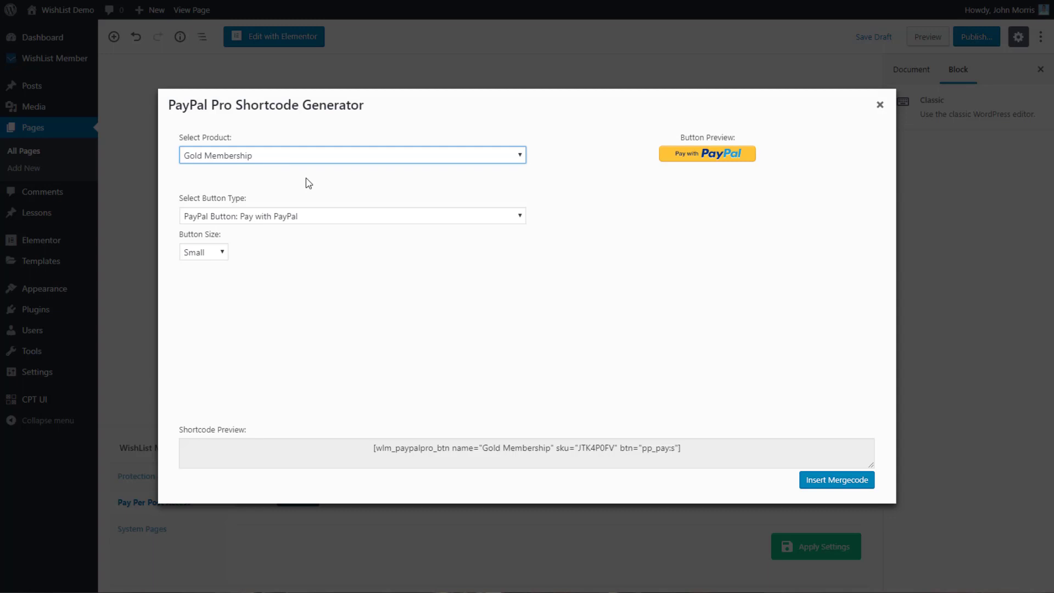
Try the Buy now with PayPal and Check out with PayPal button types, and set it back to Pay with PayPal.
{"action": "left_click", "coordinate": [299, 218]}
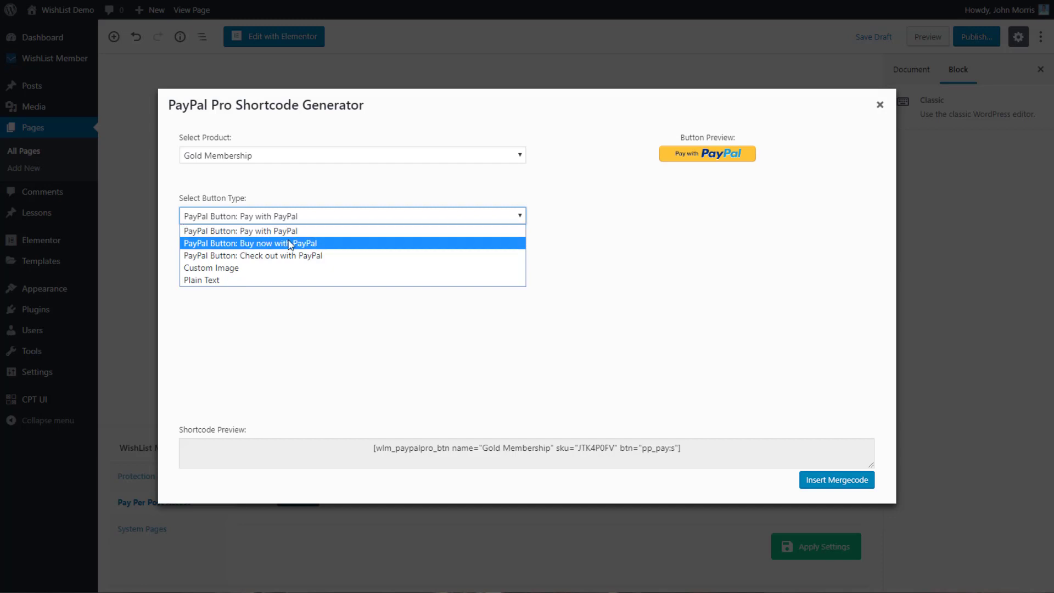
{"action": "left_click", "coordinate": [291, 243]}
{"action": "left_click", "coordinate": [296, 217]}
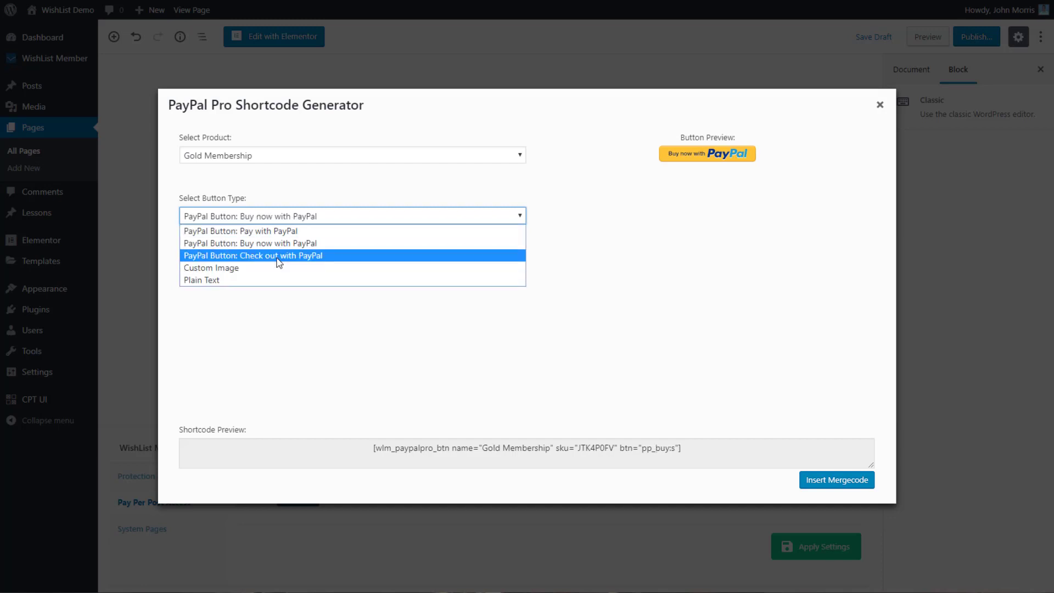
{"action": "left_click", "coordinate": [281, 253]}
{"action": "left_click", "coordinate": [299, 218]}
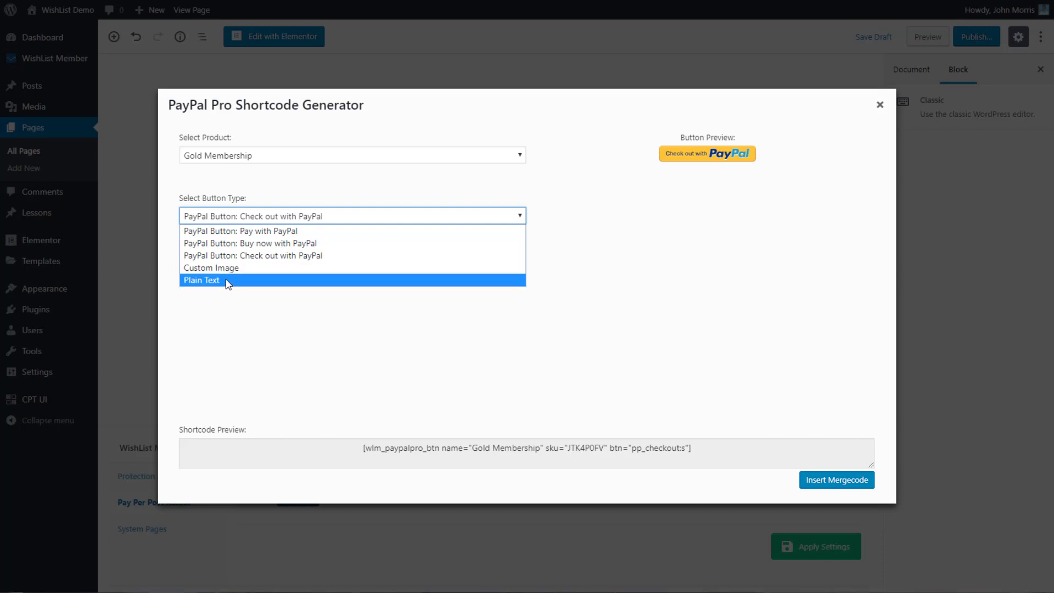
{"action": "left_click", "coordinate": [265, 231]}
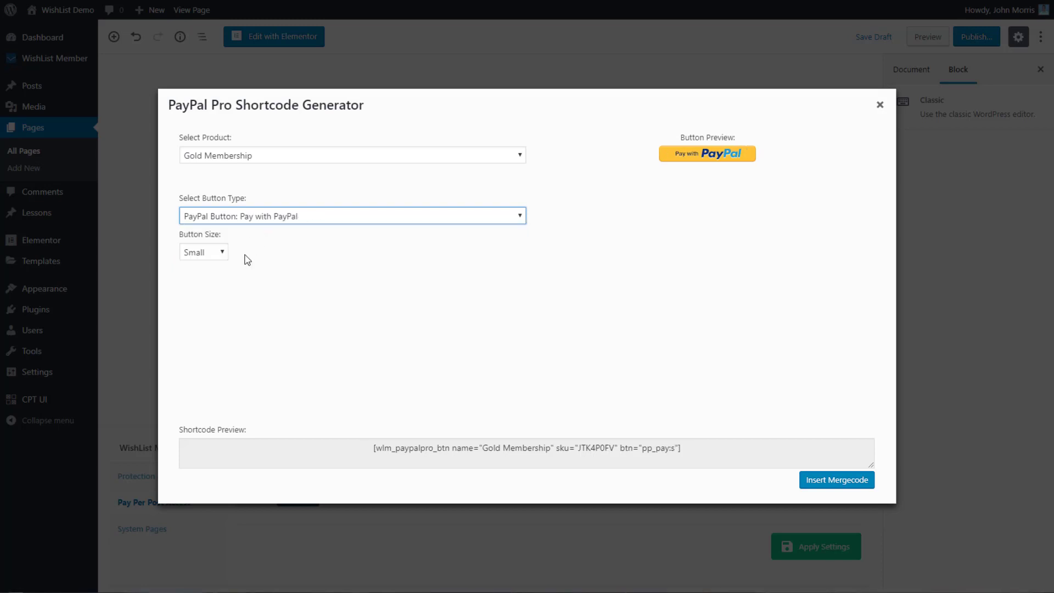
Try the Medium and Large button sizes, and set the size back to Small.
{"action": "left_click", "coordinate": [201, 253]}
{"action": "left_click", "coordinate": [200, 281]}
{"action": "left_click", "coordinate": [202, 255]}
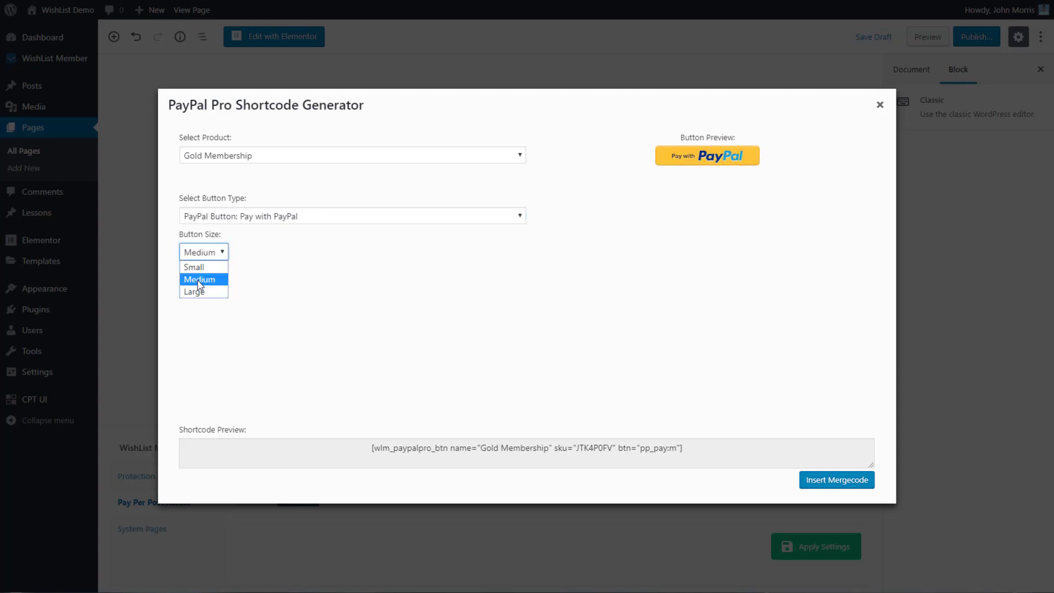
{"action": "left_click", "coordinate": [198, 292]}
{"action": "left_click", "coordinate": [219, 252]}
{"action": "left_click", "coordinate": [209, 267]}
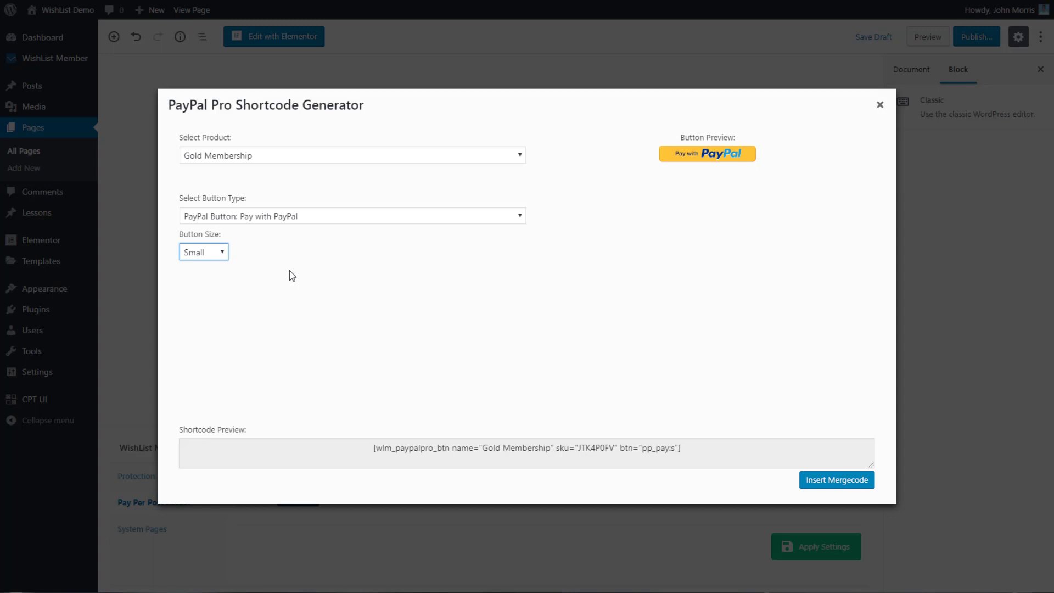
Copy the generated PayPal Pro shortcode and insert the mergecode into the Classic block.
{"action": "left_click", "coordinate": [694, 450]}
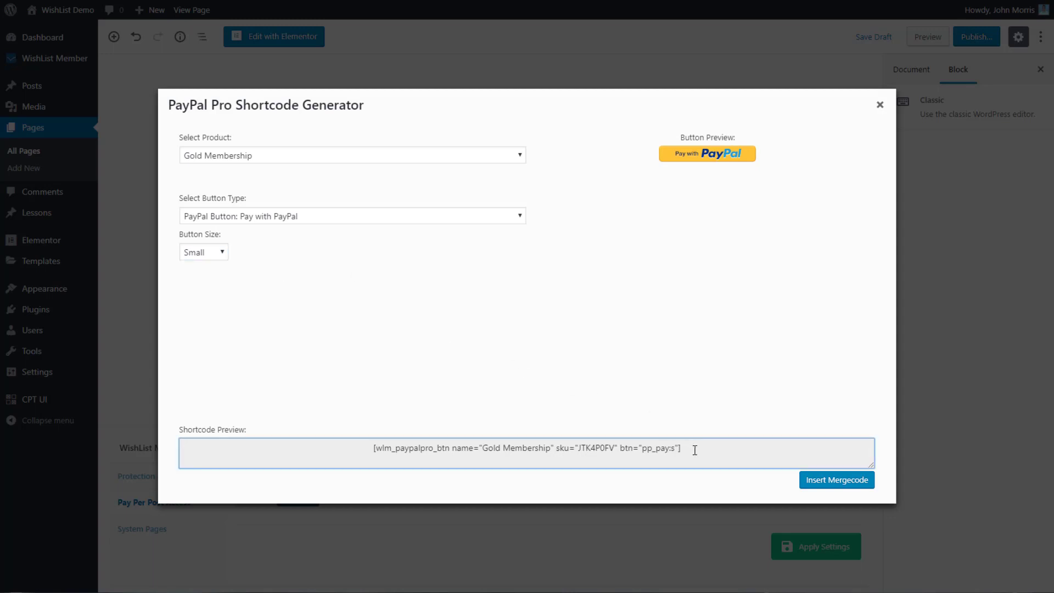
{"action": "left_click_drag", "start_coordinate": [693, 449], "coordinate": [375, 449]}
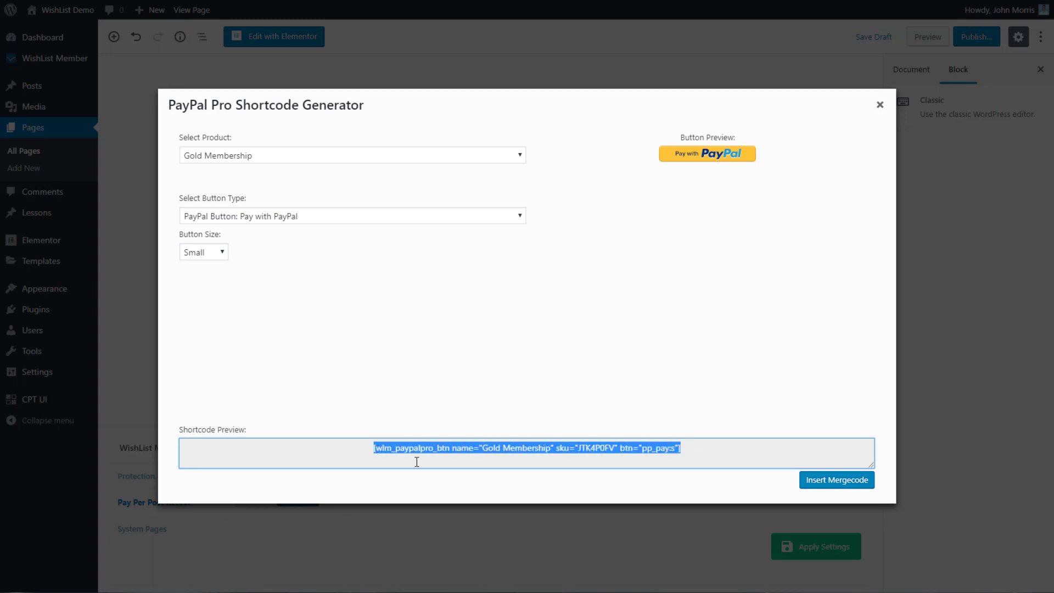
{"action": "left_click", "coordinate": [730, 436]}
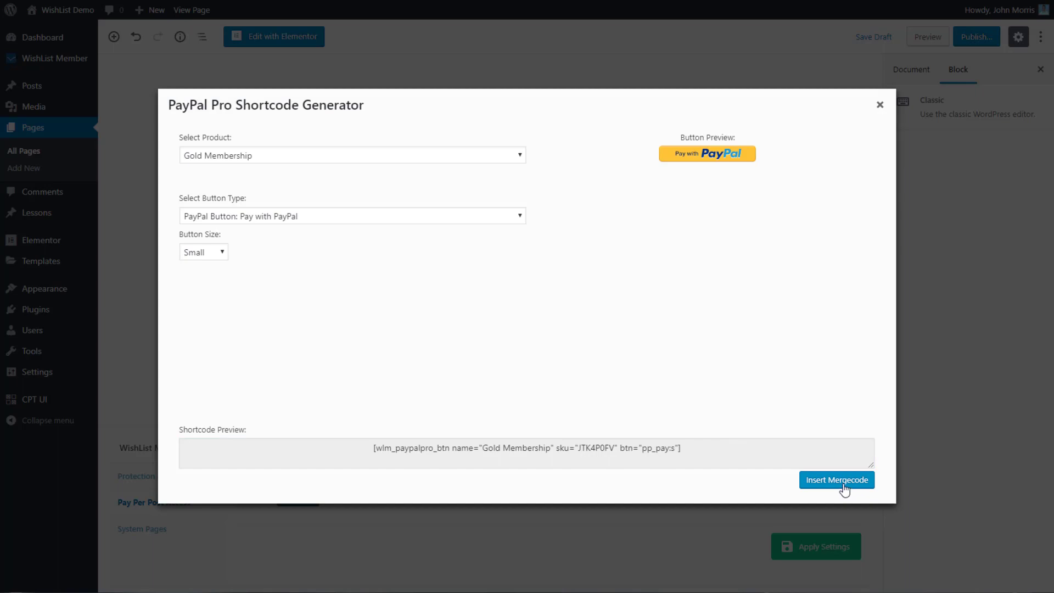
{"action": "left_click", "coordinate": [826, 484]}
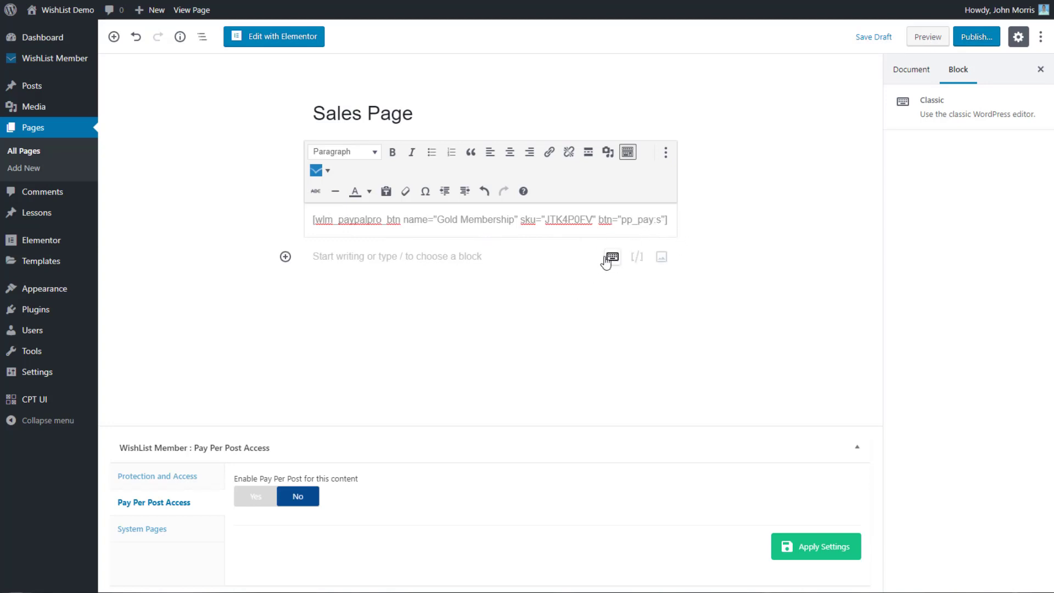
Add a Shortcode block below the Classic block containing [wlm_paypalpro_btn name="Gold Membership" sku="JTK4P0FV" btn="pp_pay:s"].
{"action": "left_click", "coordinate": [637, 256]}
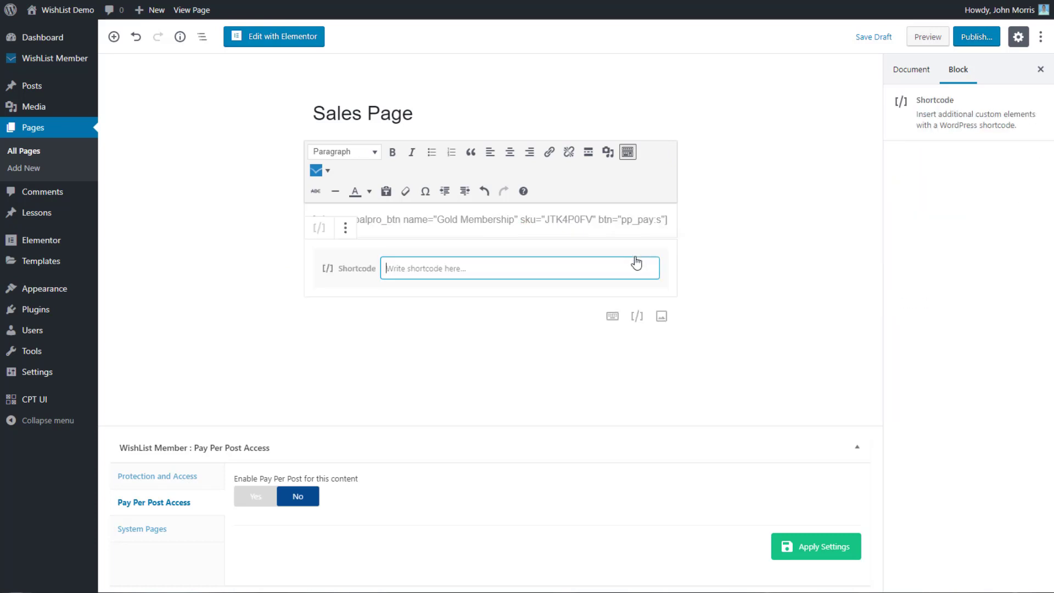
{"action": "left_click", "coordinate": [466, 268]}
{"action": "type", "text": "[wlm_paypalpro_btn name=\"Gold Membership\" sku=\"JTK4P0FV\" btn=\"pp_pay:s\"]"}
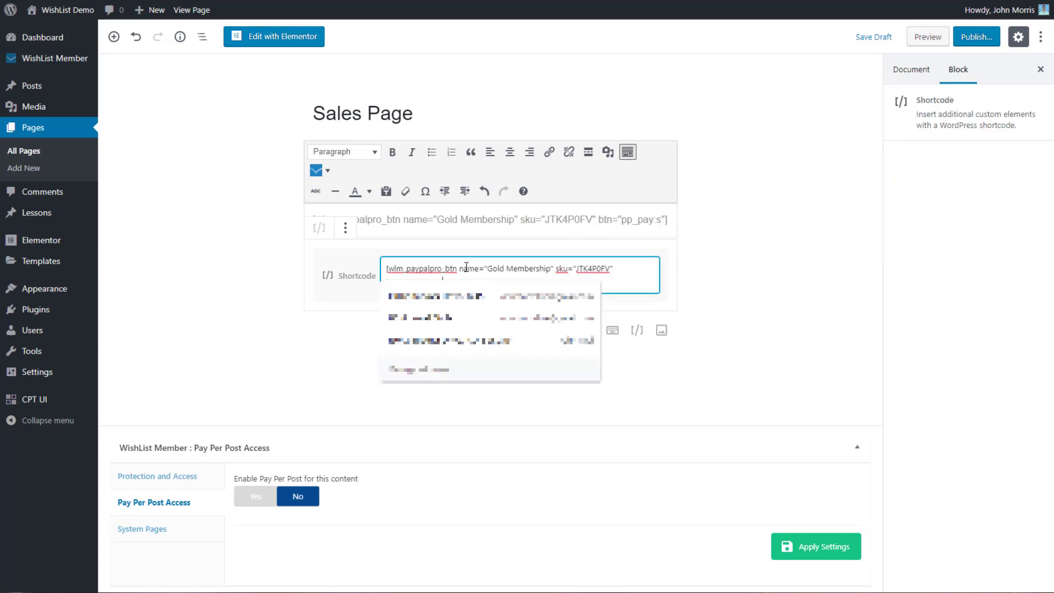
{"action": "left_click", "coordinate": [805, 313]}
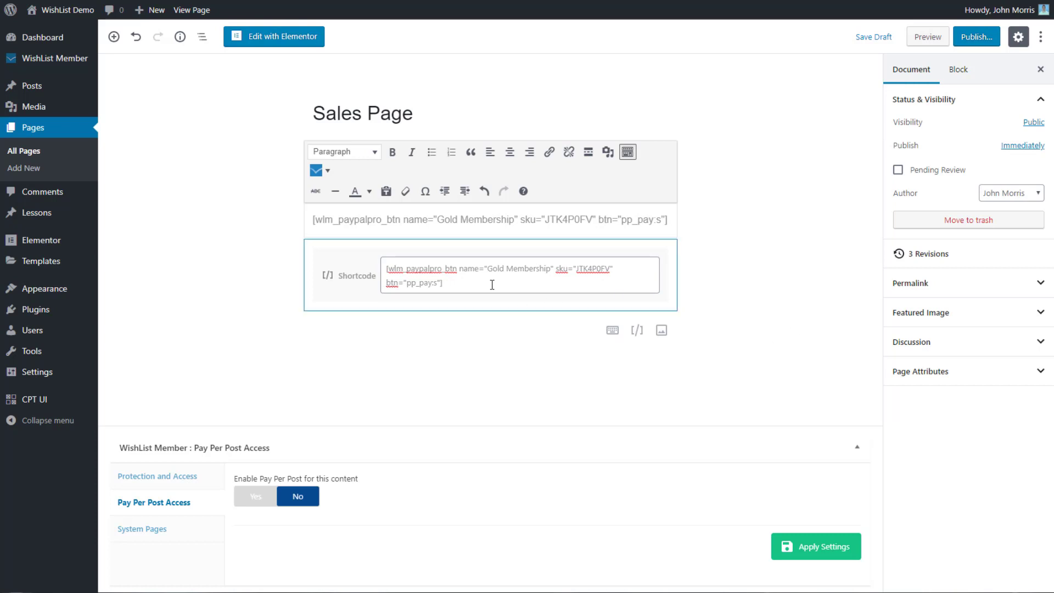